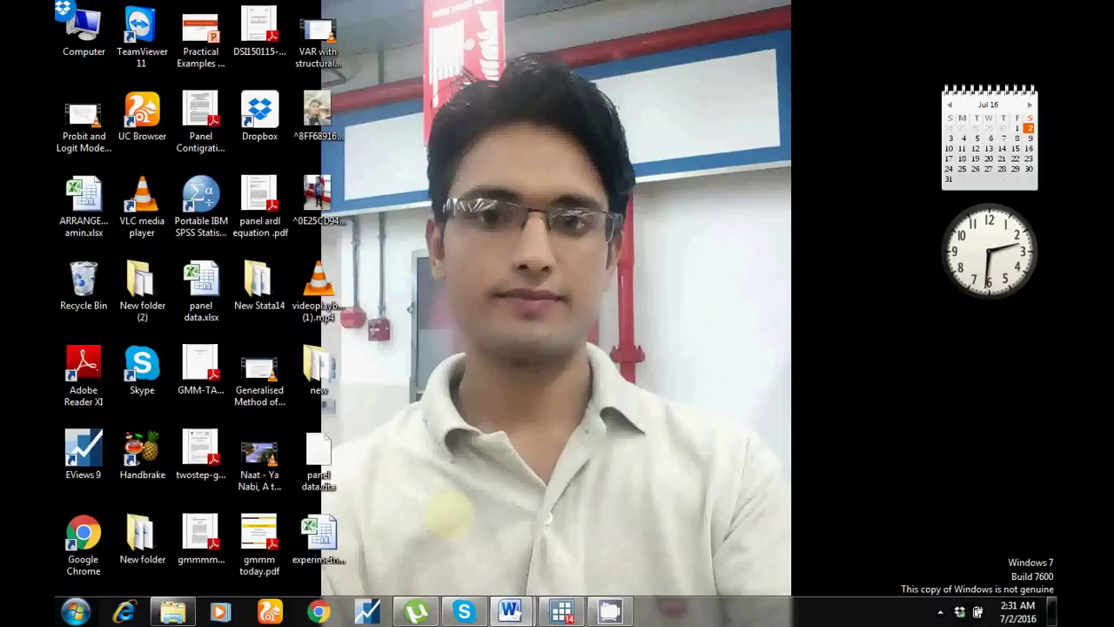
Switch to the PANEL ARDL THEORY.docx document in Word and close its Document Recovery pane
{"action": "mouse_move", "coordinate": [509, 612]}
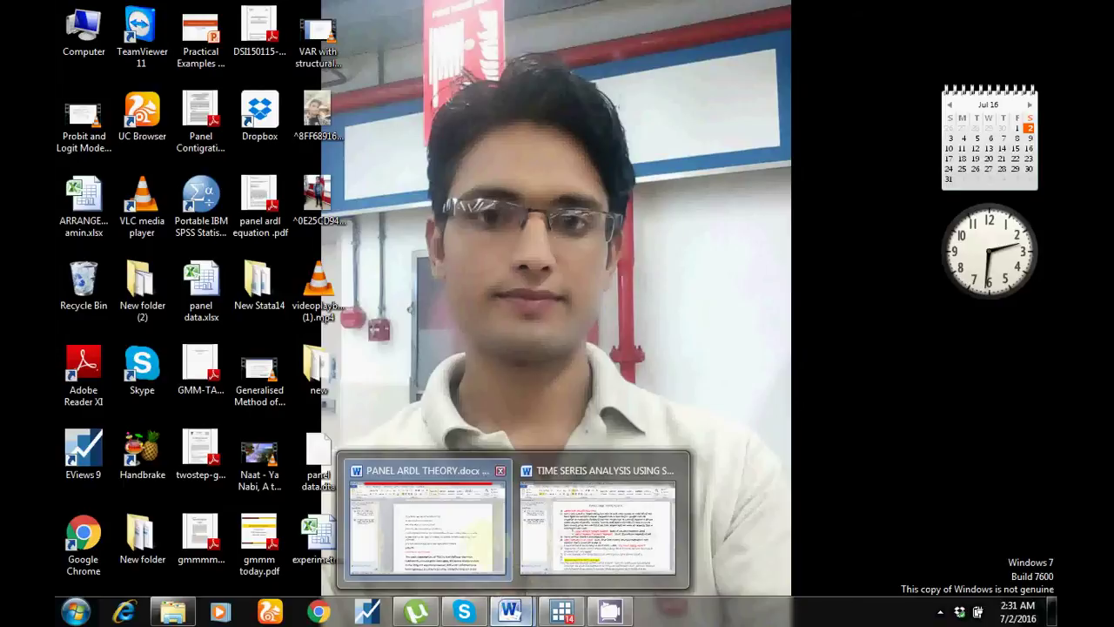
{"action": "left_click", "coordinate": [509, 514]}
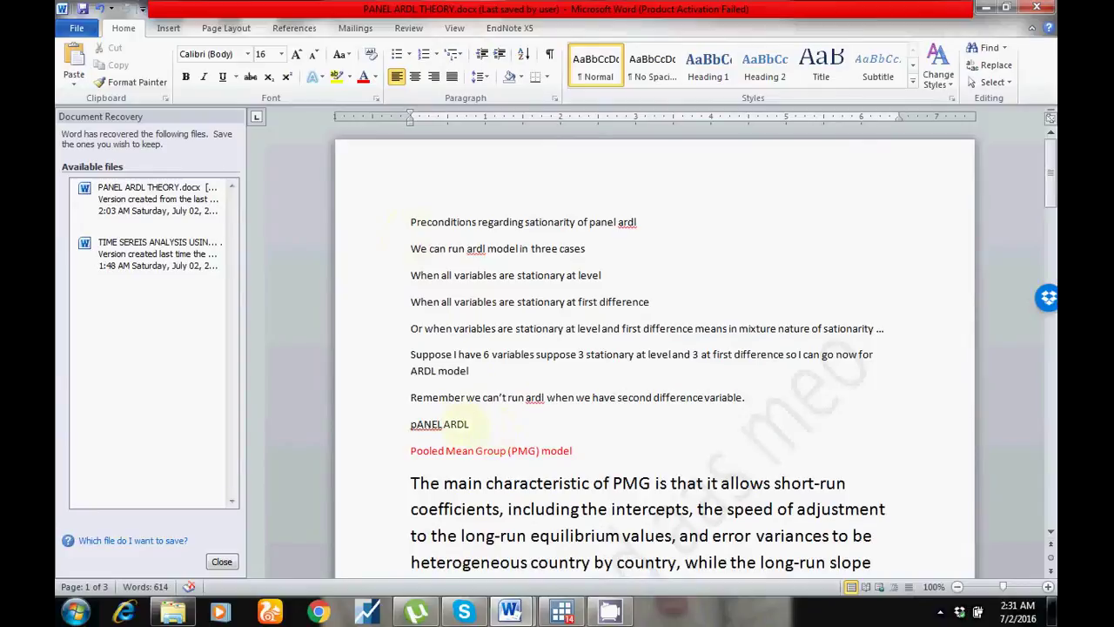
{"action": "left_click", "coordinate": [422, 356]}
{"action": "left_click", "coordinate": [421, 235]}
{"action": "left_click", "coordinate": [474, 371]}
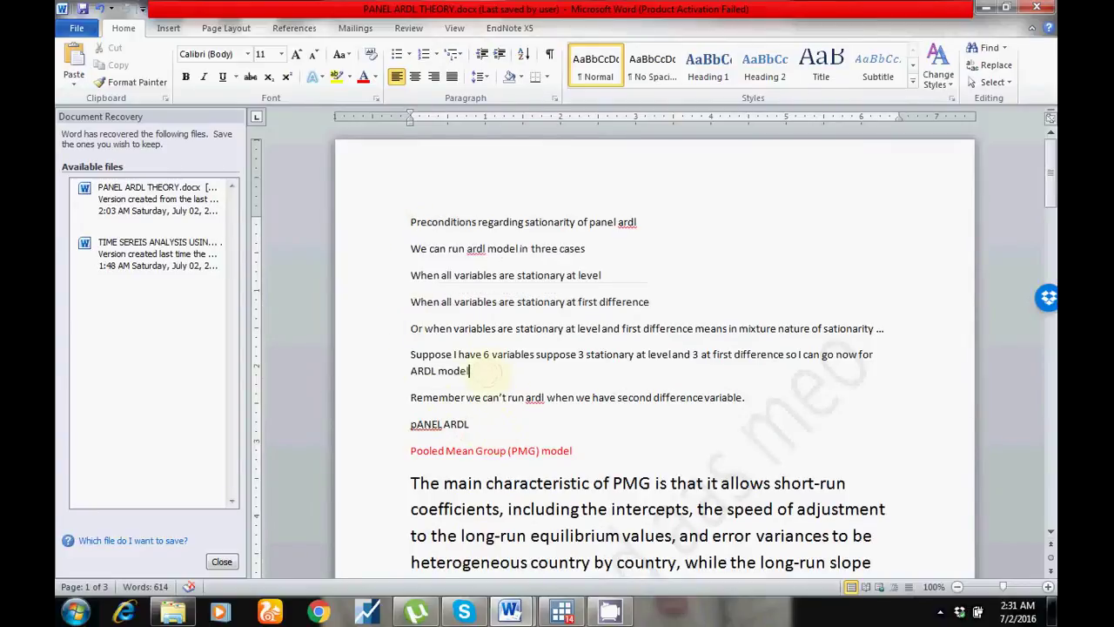
{"action": "left_click", "coordinate": [221, 561]}
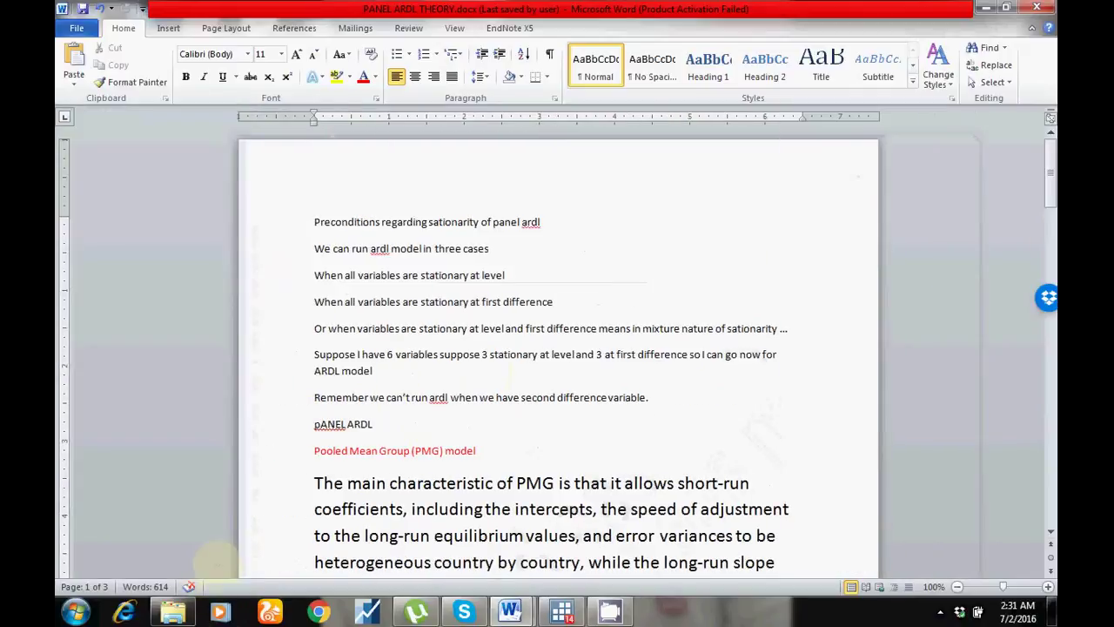
Highlight the panel ARDL stationarity preconditions, review the PMG, MG and DFE sections, and minimize the document
{"action": "left_click_drag", "start_coordinate": [374, 373], "coordinate": [344, 219]}
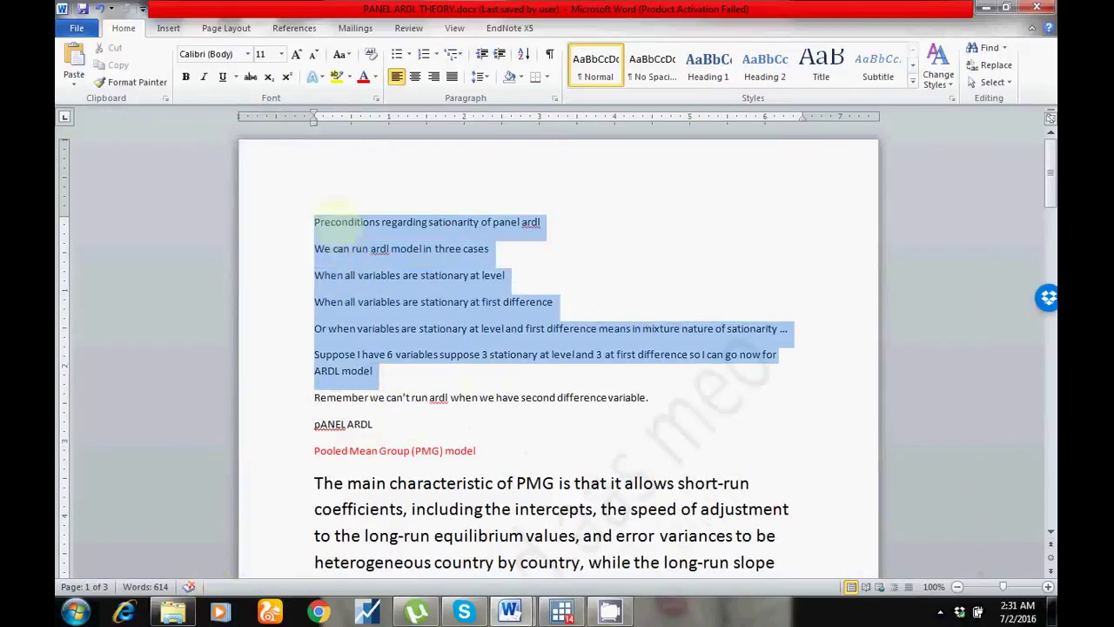
{"action": "left_click_drag", "start_coordinate": [1049, 187], "coordinate": [1049, 219]}
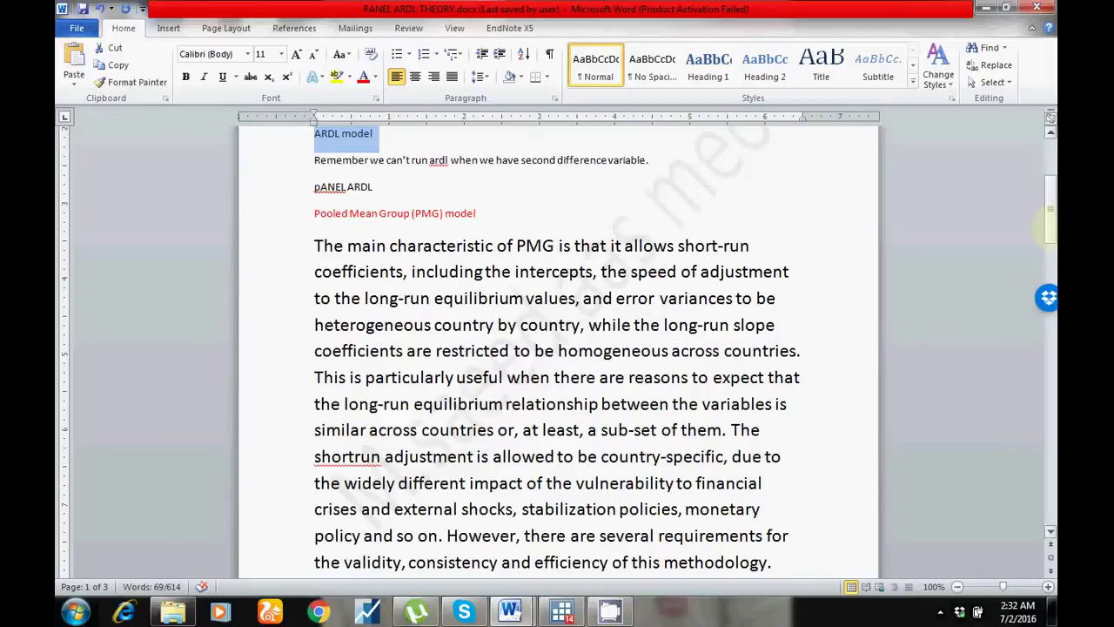
{"action": "left_click_drag", "start_coordinate": [1051, 222], "coordinate": [1050, 361]}
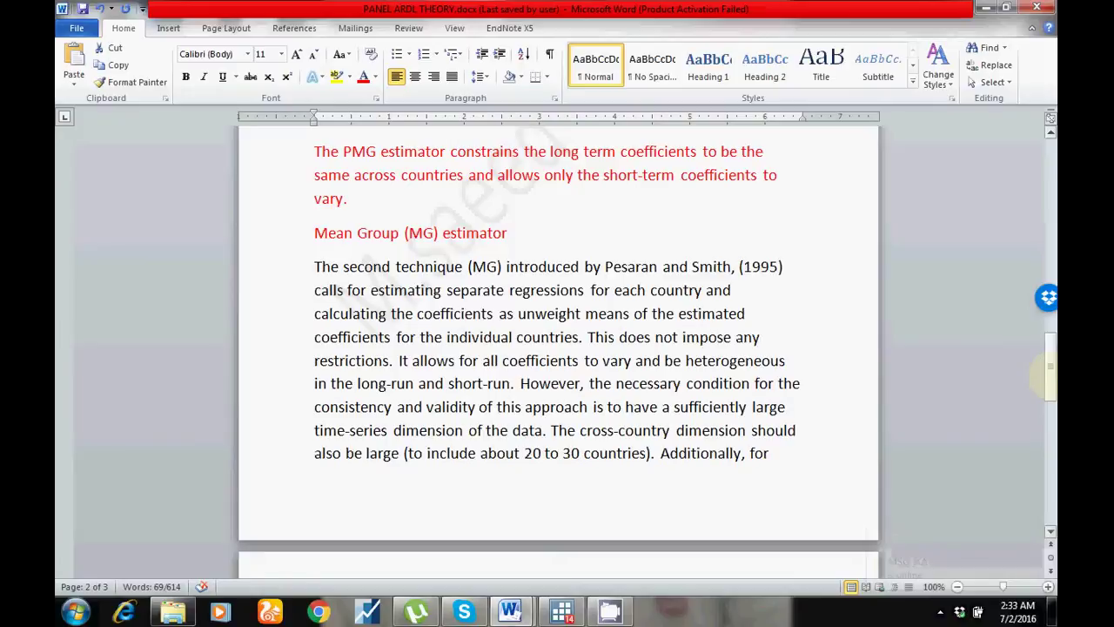
{"action": "left_click_drag", "start_coordinate": [1049, 374], "coordinate": [1048, 413]}
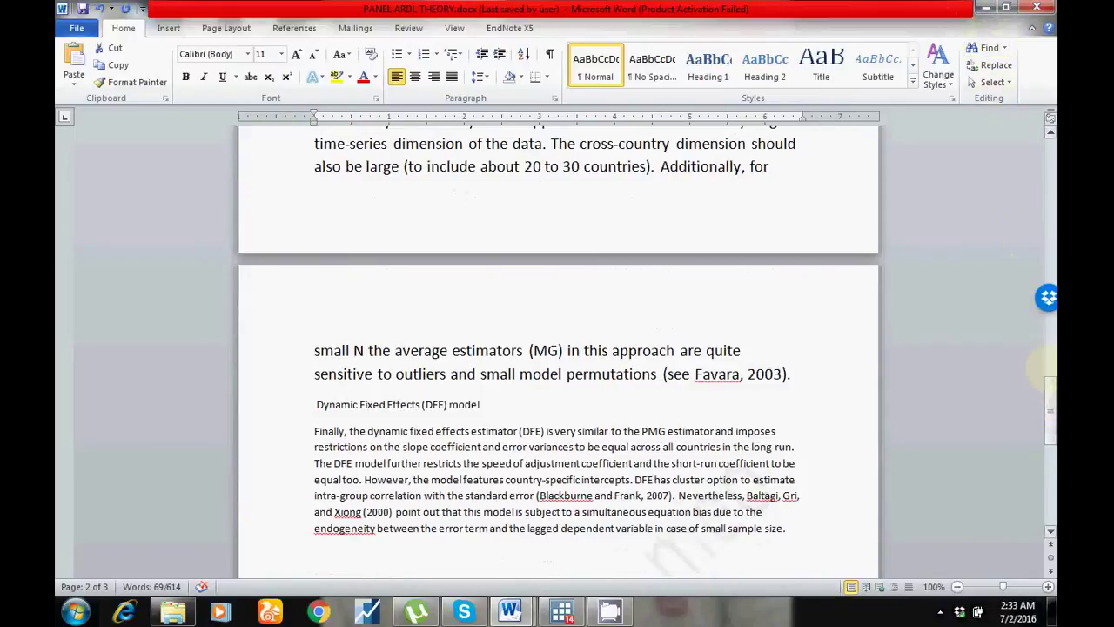
{"action": "left_click_drag", "start_coordinate": [1049, 383], "coordinate": [1049, 218]}
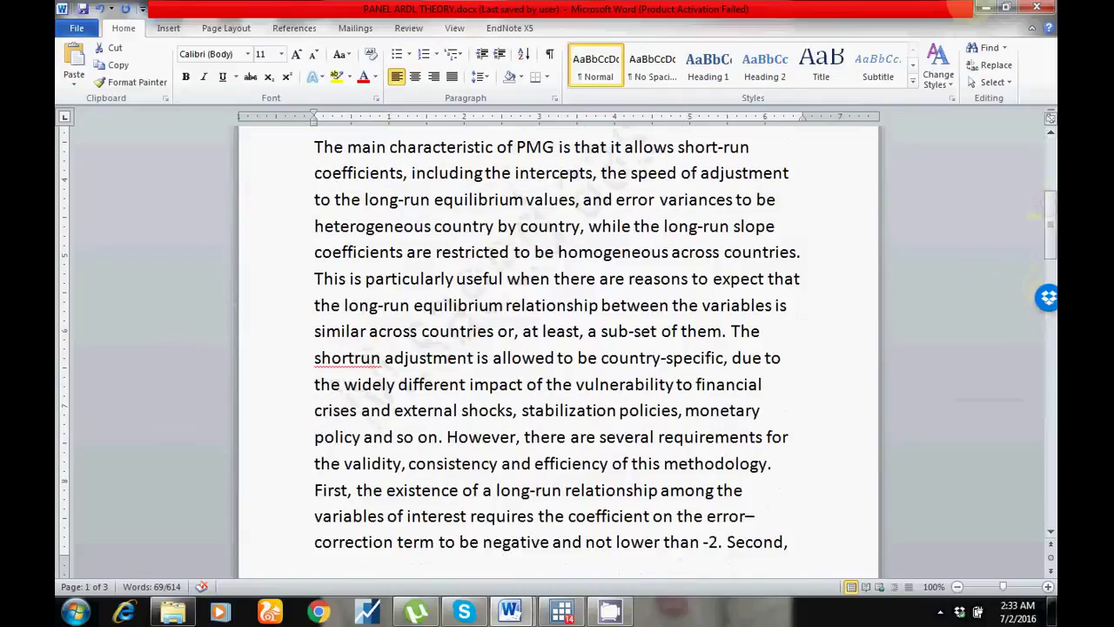
{"action": "left_click", "coordinate": [984, 8]}
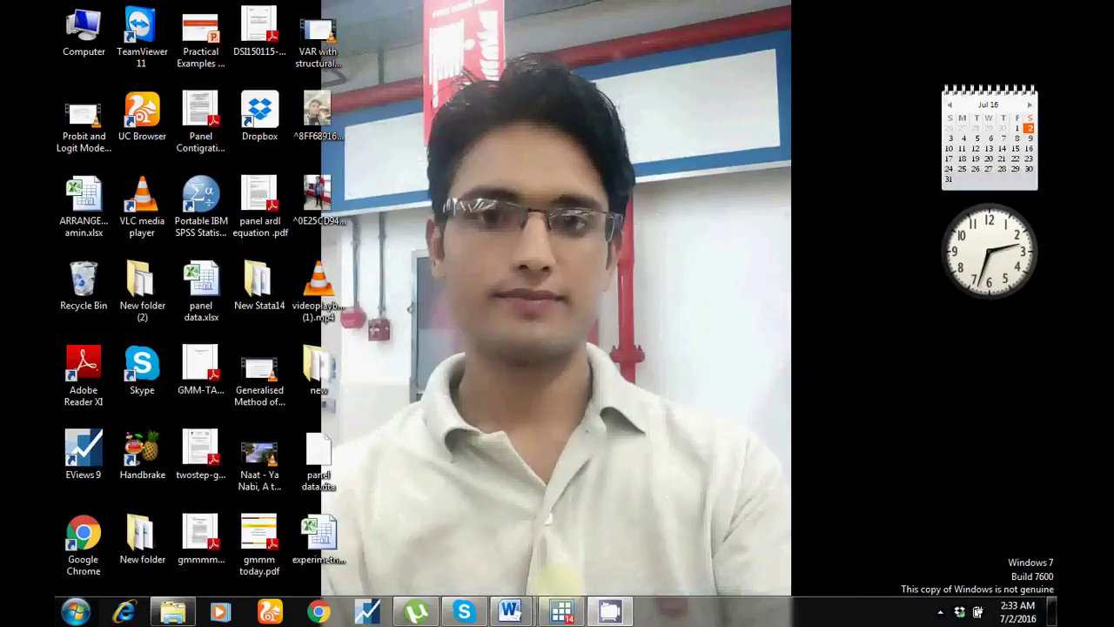
Switch to Stata and run br to browse the panel data, examining the country column and the first empty column
{"action": "left_click", "coordinate": [562, 611]}
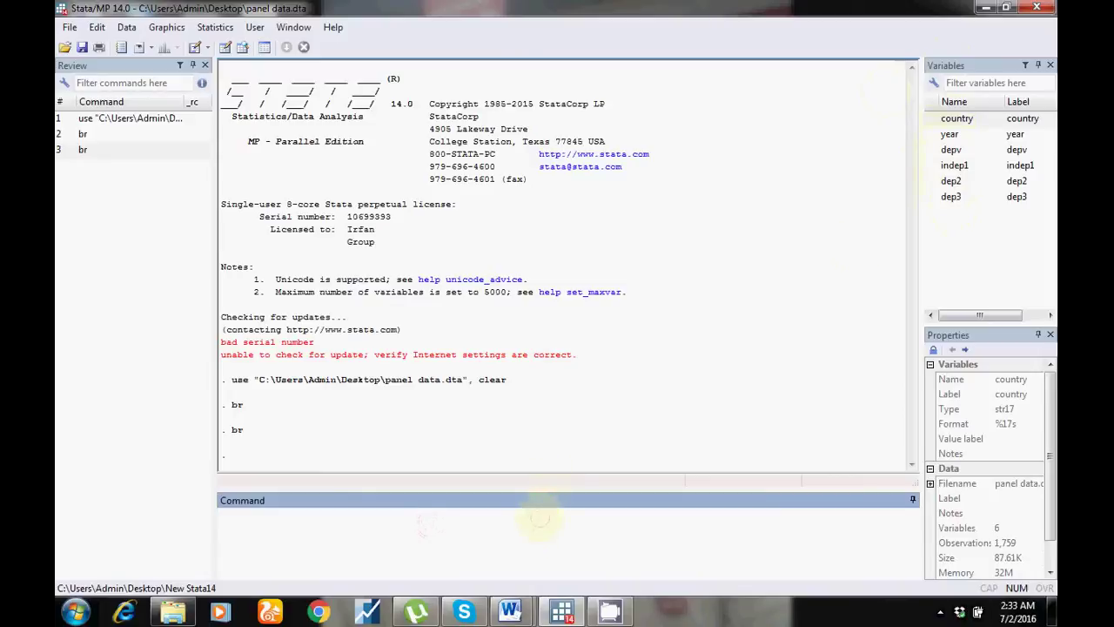
{"action": "mouse_move", "coordinate": [509, 612]}
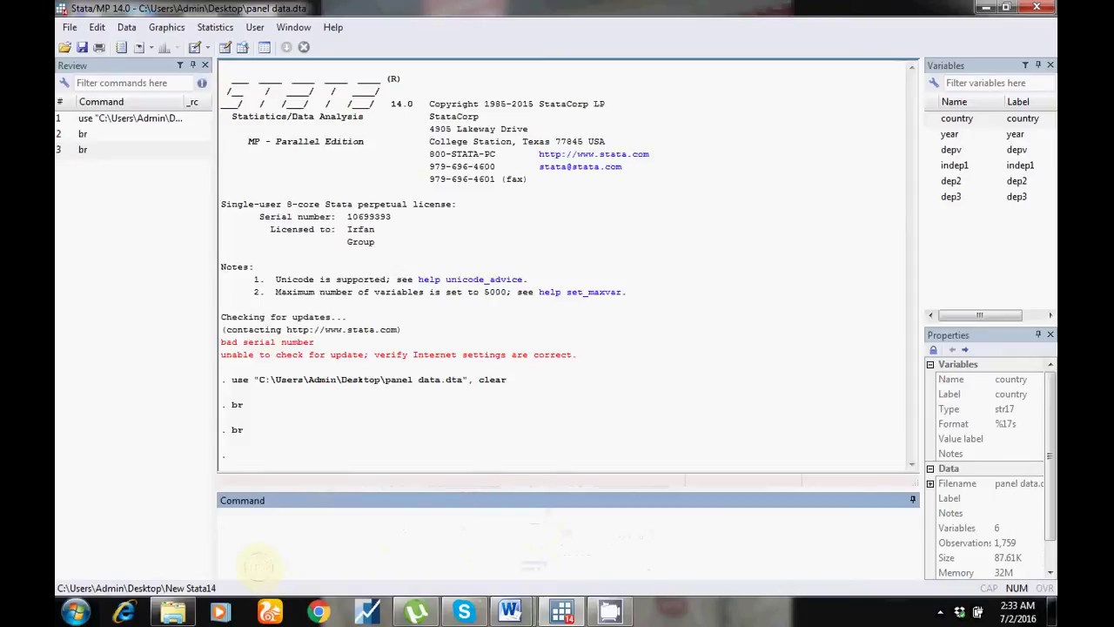
{"action": "type", "text": "br"}
{"action": "key", "text": "Return"}
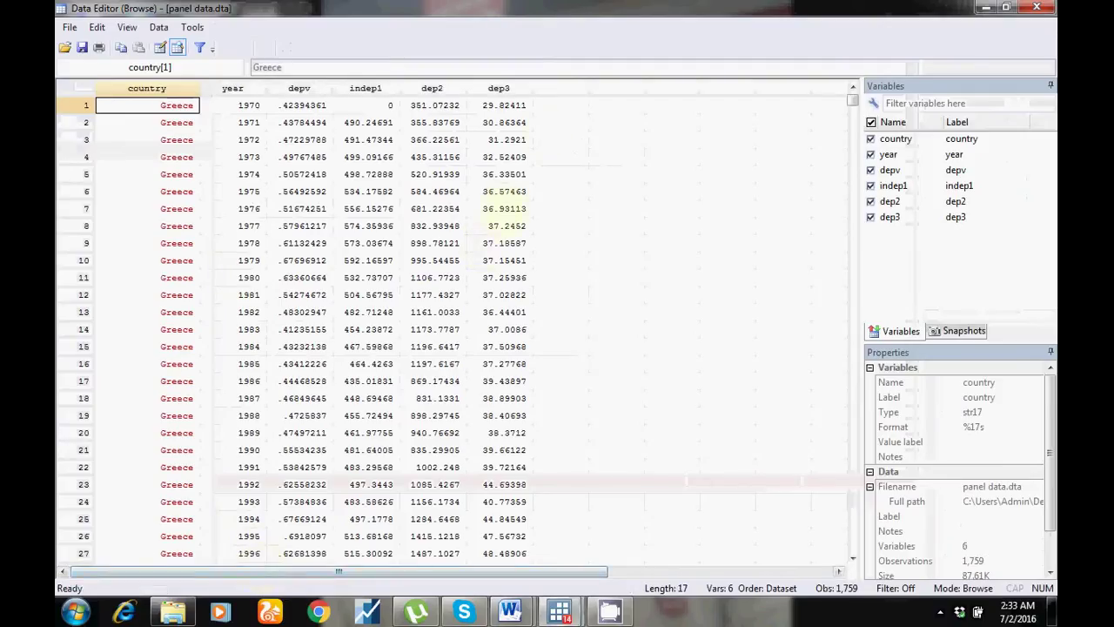
{"action": "left_click", "coordinate": [559, 103]}
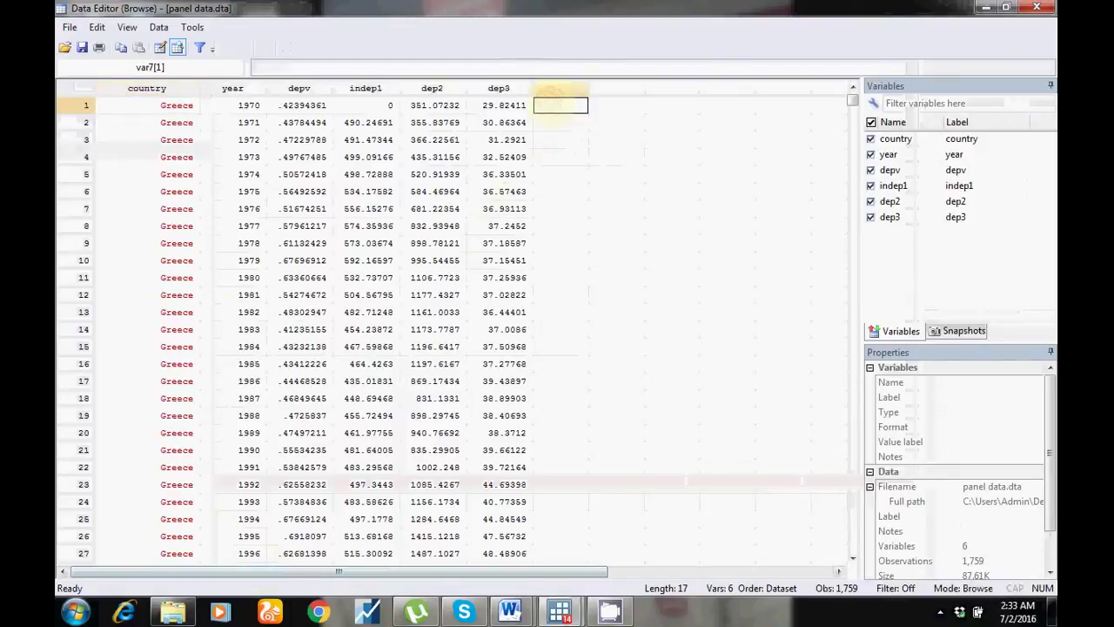
{"action": "left_click", "coordinate": [196, 110]}
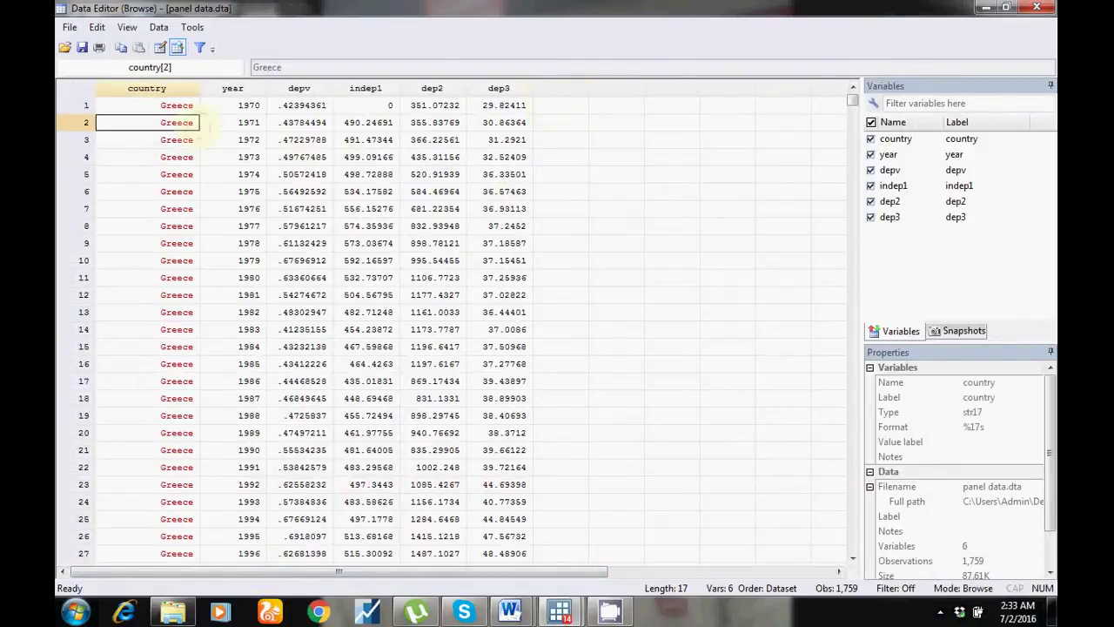
{"action": "left_click", "coordinate": [560, 104]}
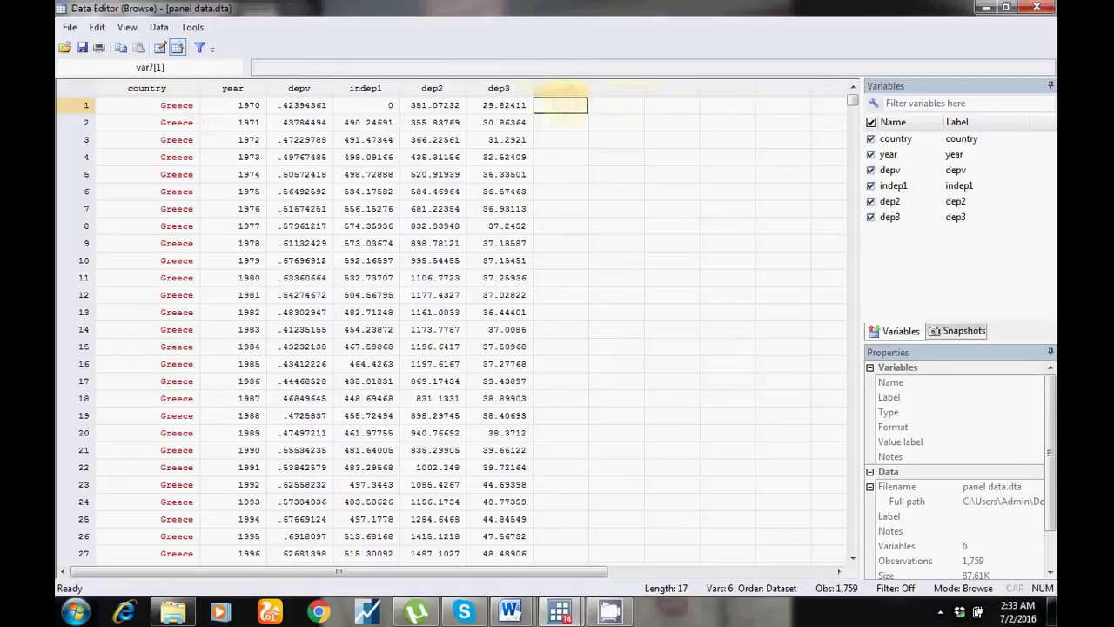
{"action": "mouse_move", "coordinate": [852, 100]}
{"action": "left_mouse_down"}
{"action": "mouse_move", "coordinate": [853, 344]}
{"action": "mouse_move", "coordinate": [852, 100]}
{"action": "left_mouse_up"}
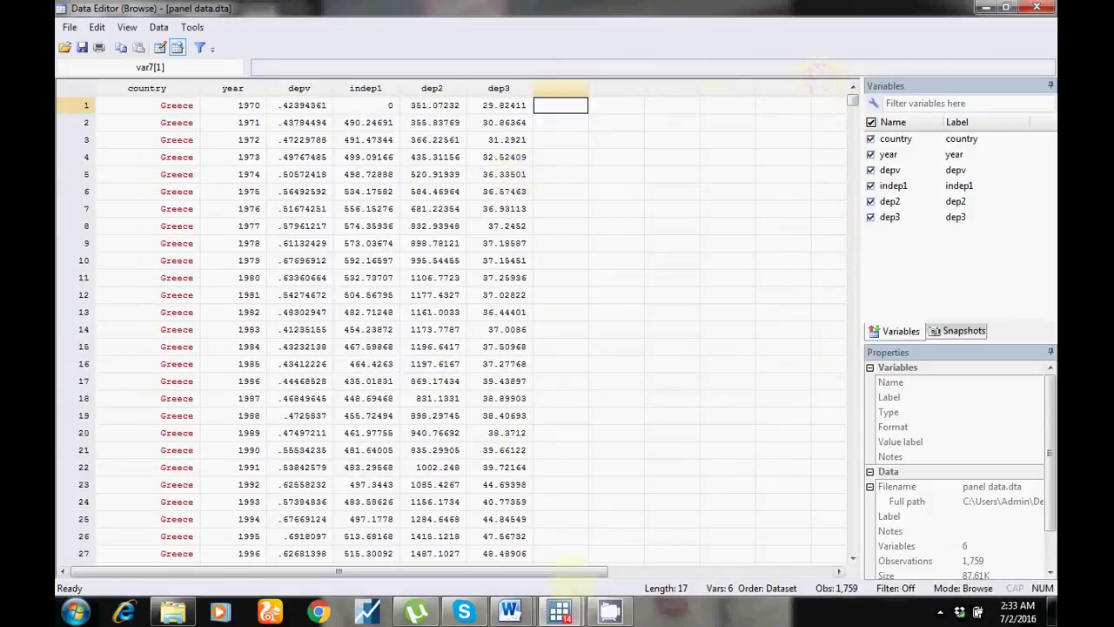
Copy the text "egen country1=group(country" from step 2 of TIME SEREIS ANALYSIS USING STATA.docx in Word
{"action": "mouse_move", "coordinate": [559, 612]}
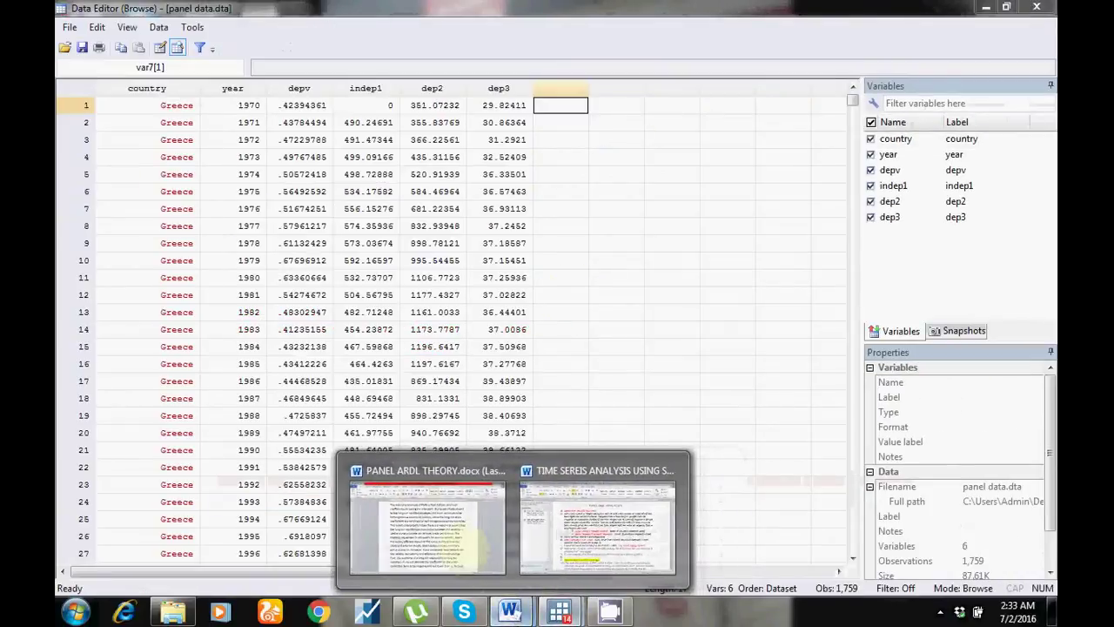
{"action": "left_click", "coordinate": [646, 523]}
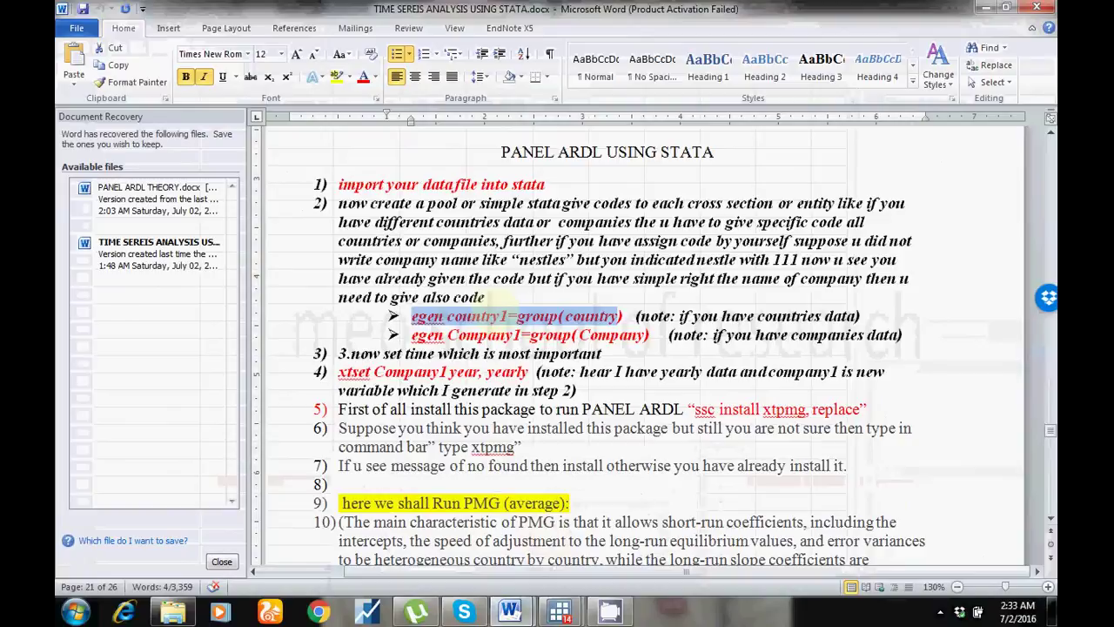
{"action": "left_click", "coordinate": [495, 316]}
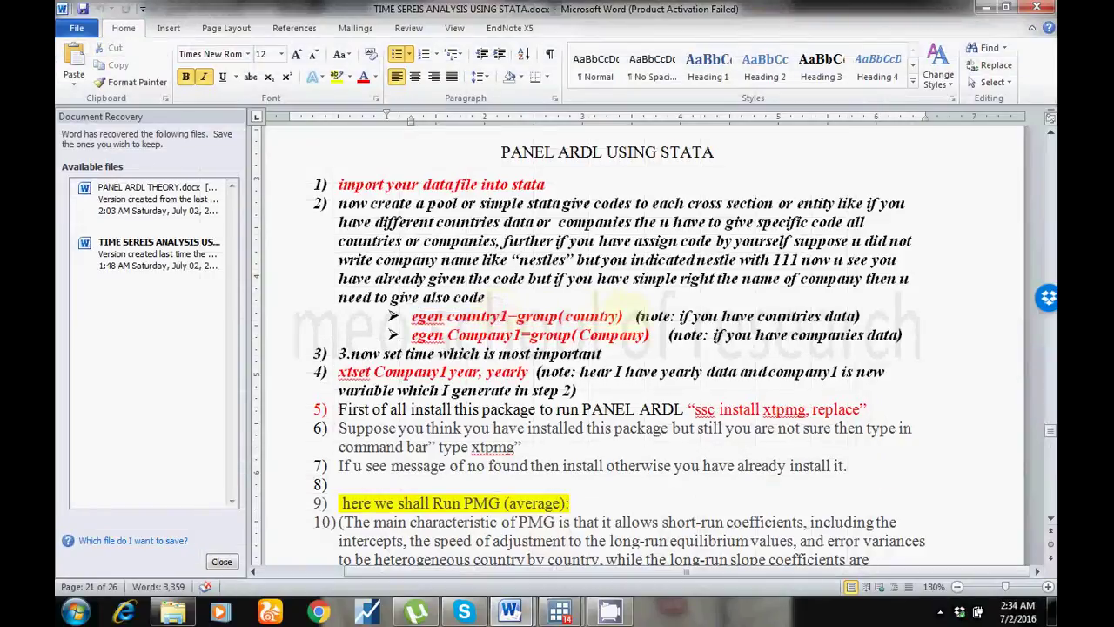
{"action": "key", "text": "Home"}
{"action": "key", "text": "shift+End"}
{"action": "key", "text": "shift+ctrl+Left"}
{"action": "key", "text": "shift+ctrl+Left"}
{"action": "key", "text": "shift+ctrl+Left"}
{"action": "key", "text": "shift+ctrl+Left"}
{"action": "key", "text": "shift+ctrl+Left"}
{"action": "key", "text": "shift+ctrl+Left"}
{"action": "key", "text": "shift+ctrl+Left"}
{"action": "key", "text": "shift+ctrl+Left"}
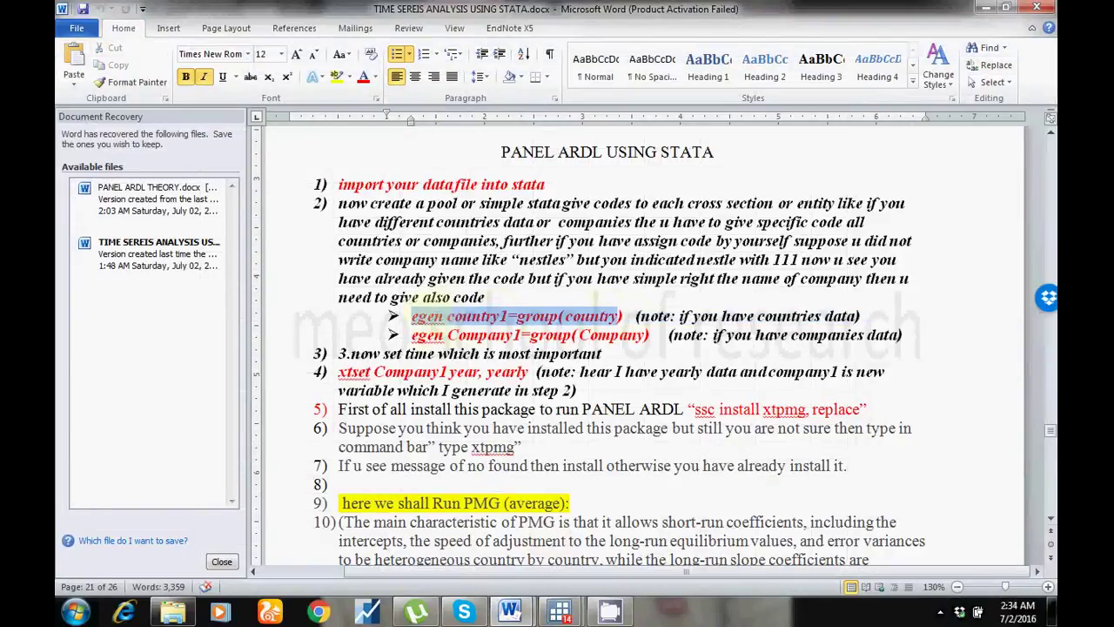
{"action": "right_click", "coordinate": [426, 316]}
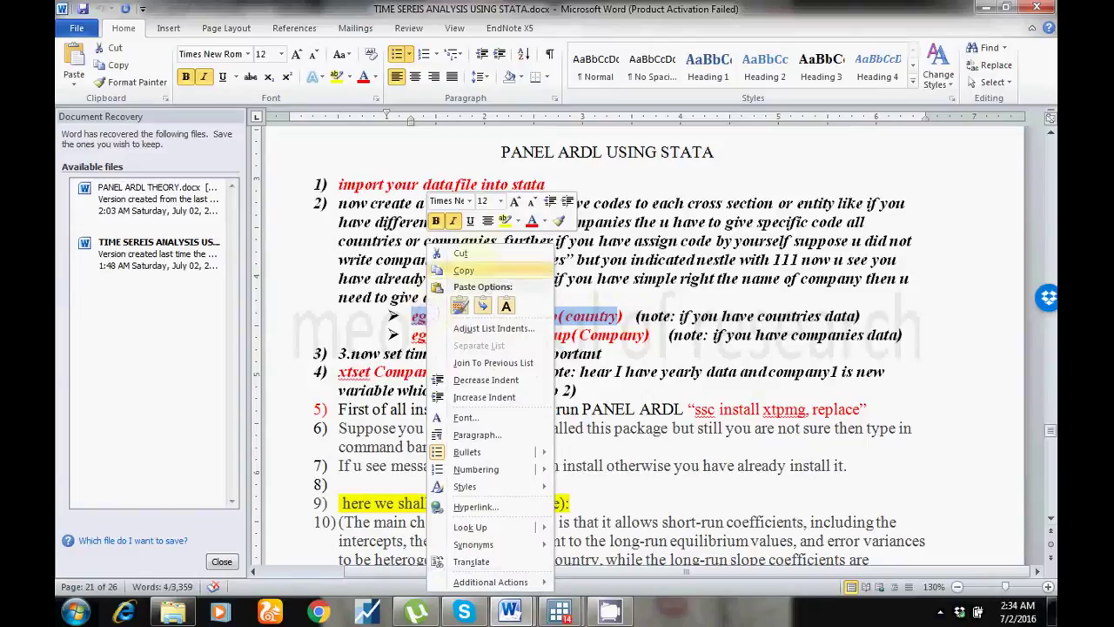
{"action": "left_click", "coordinate": [470, 270]}
In Stata's main window, paste the copied command, clean it up to read egen country1=group( country), and run it
{"action": "left_click", "coordinate": [559, 612]}
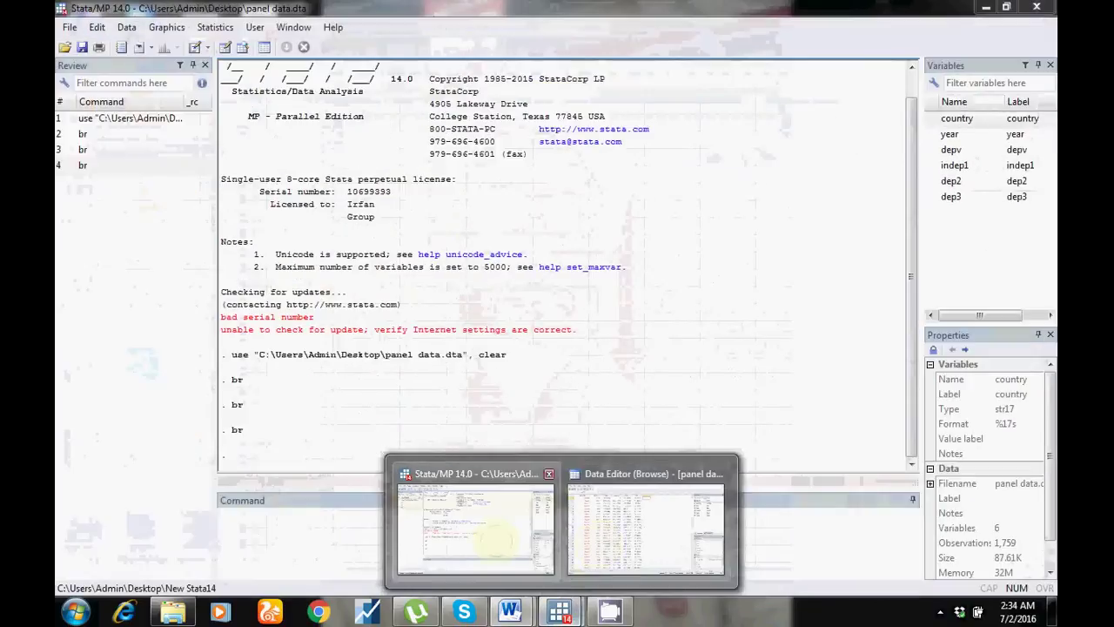
{"action": "left_click", "coordinate": [494, 541]}
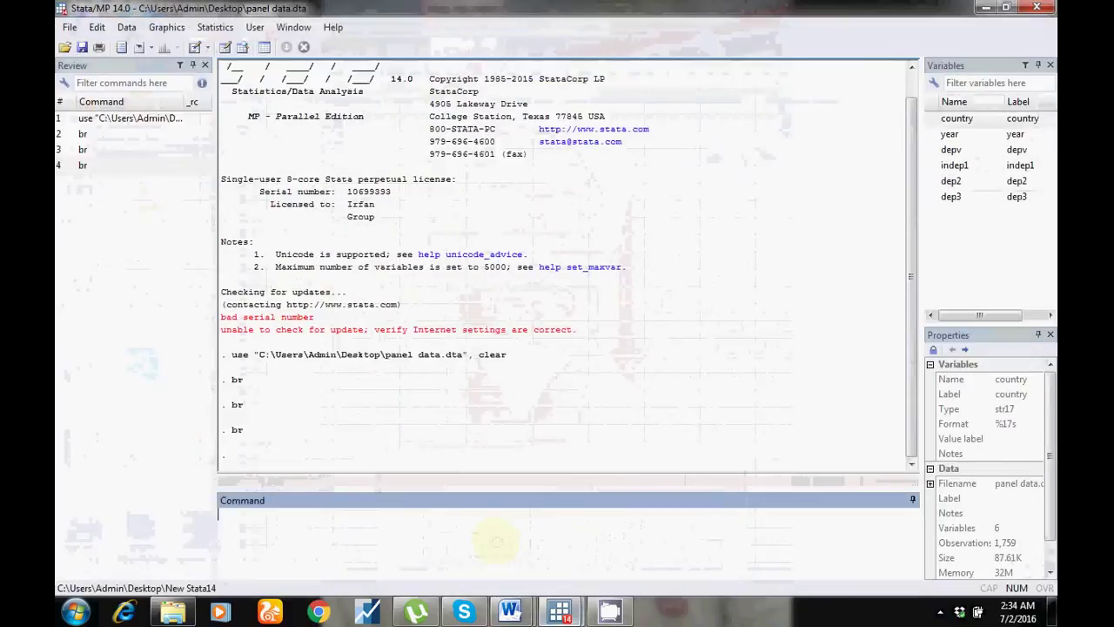
{"action": "key", "text": "ctrl+v"}
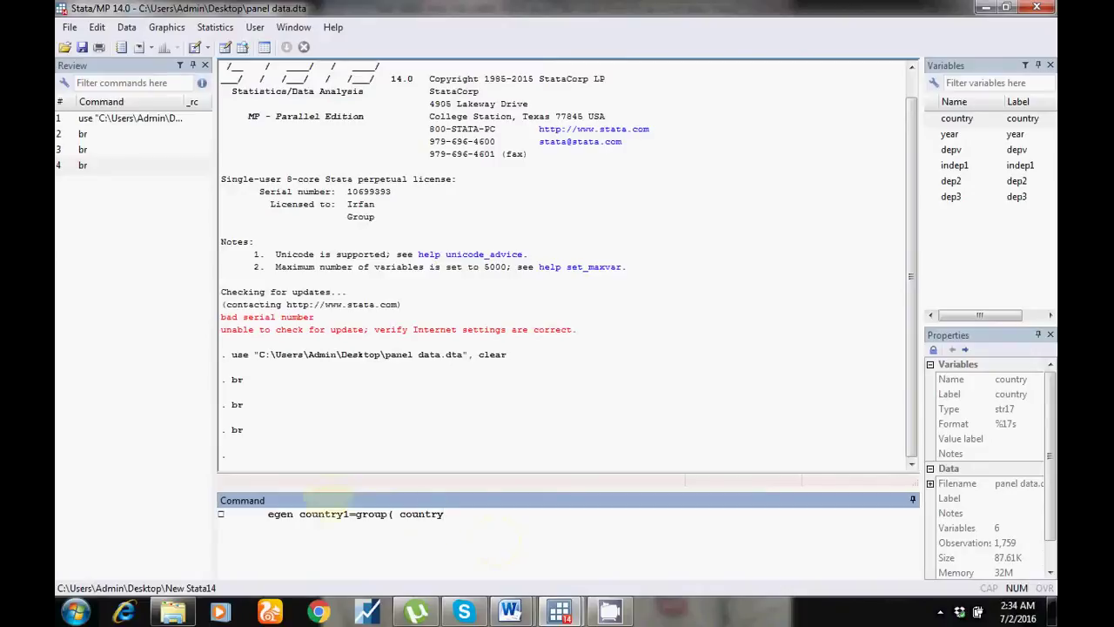
{"action": "type", "text": ")"}
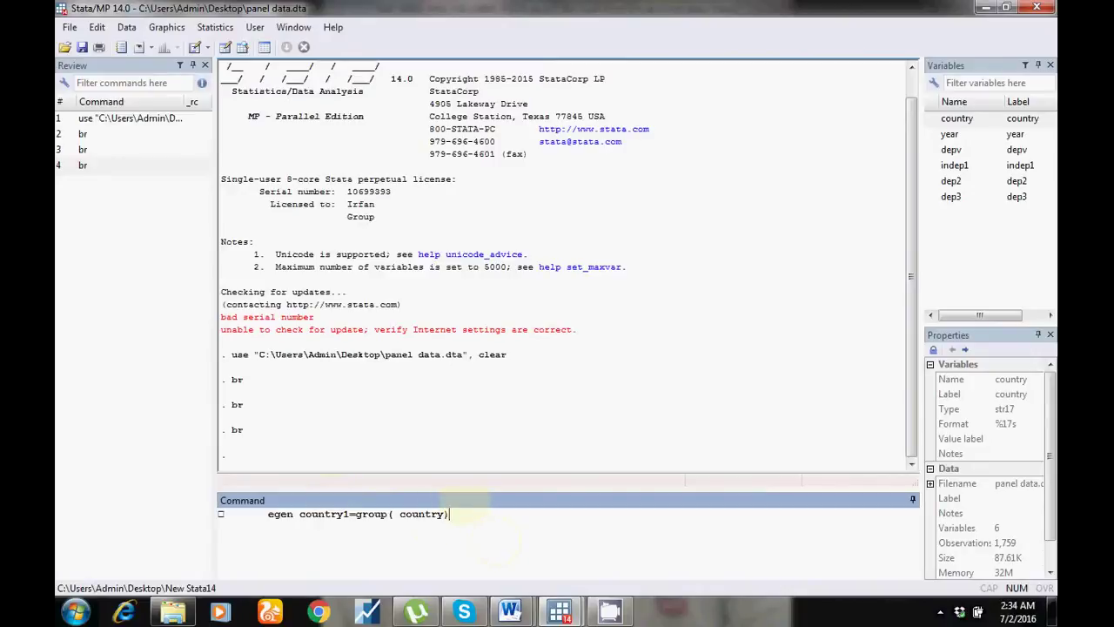
{"action": "left_click", "coordinate": [267, 515]}
{"action": "key", "text": "BackSpace"}
{"action": "key", "text": "BackSpace"}
{"action": "key", "text": "BackSpace"}
{"action": "key", "text": "BackSpace"}
{"action": "key", "text": "BackSpace"}
{"action": "key", "text": "BackSpace"}
{"action": "key", "text": "BackSpace"}
{"action": "key", "text": "BackSpace"}
{"action": "key", "text": "Return"}
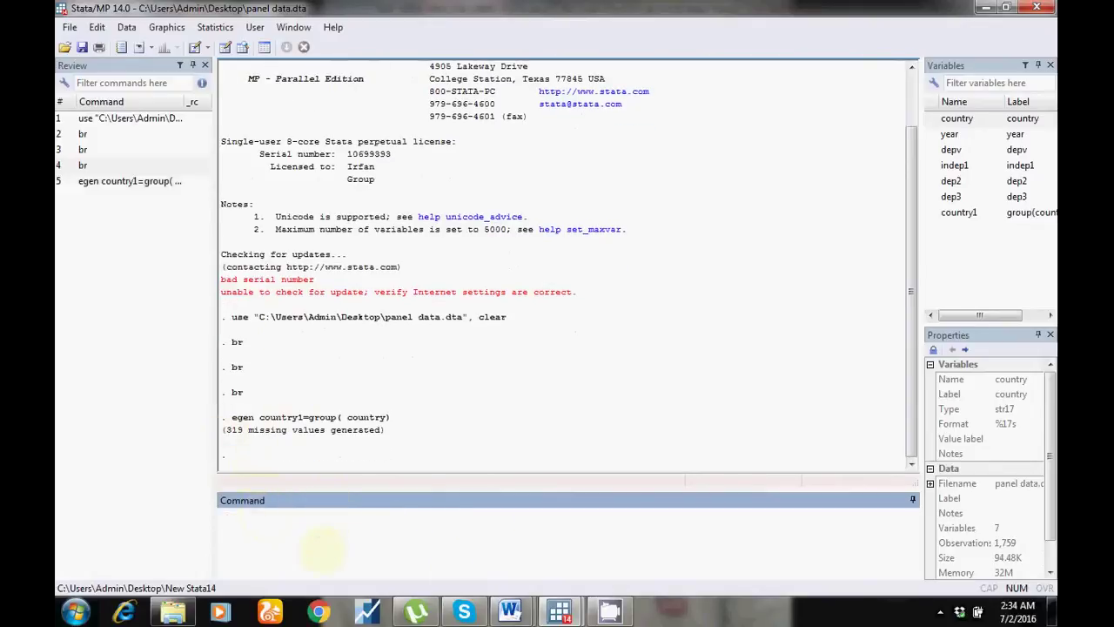
Run br to inspect the country1 codes across the Greece and Hong Kong rows, and close the data browser
{"action": "type", "text": "br"}
{"action": "key", "text": "Return"}
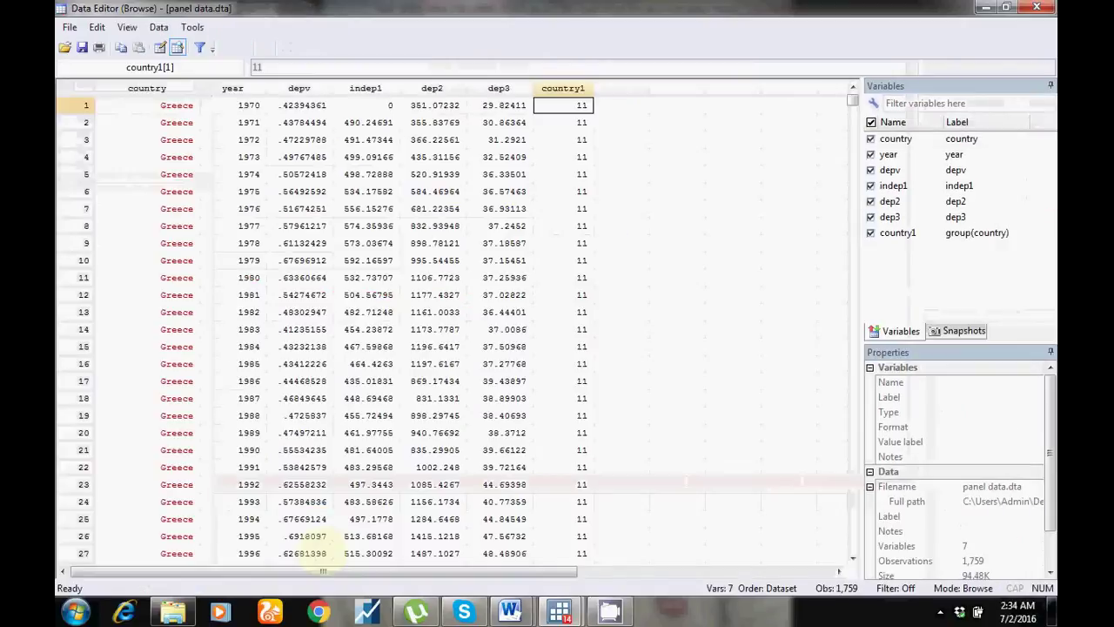
{"action": "left_click", "coordinate": [554, 108]}
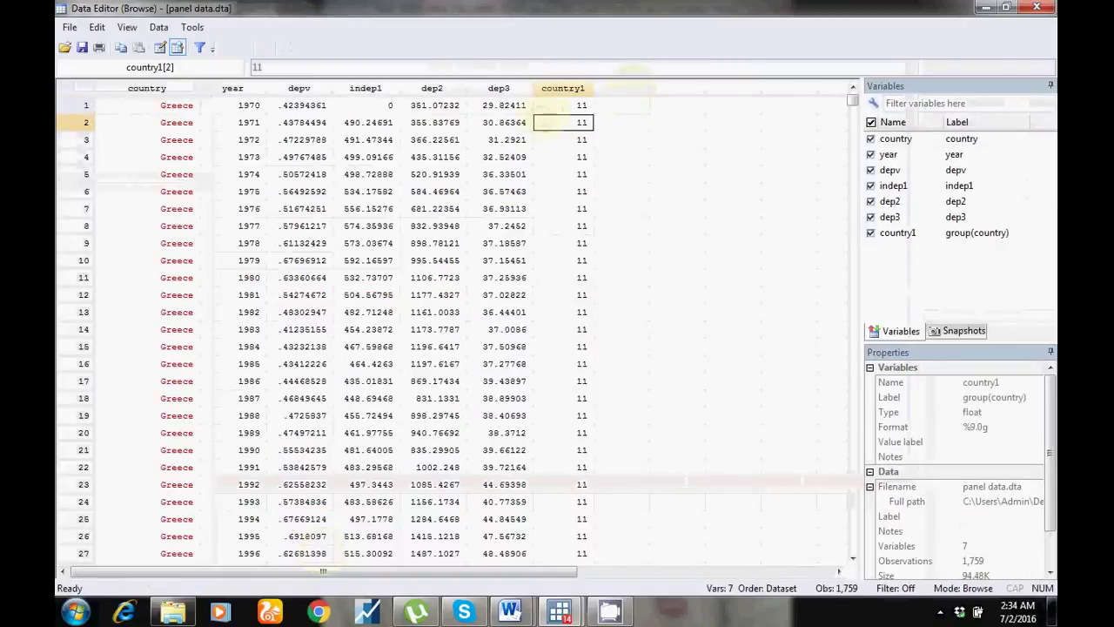
{"action": "mouse_move", "coordinate": [853, 101]}
{"action": "left_mouse_down"}
{"action": "mouse_move", "coordinate": [852, 448]}
{"action": "mouse_move", "coordinate": [852, 106]}
{"action": "left_mouse_up"}
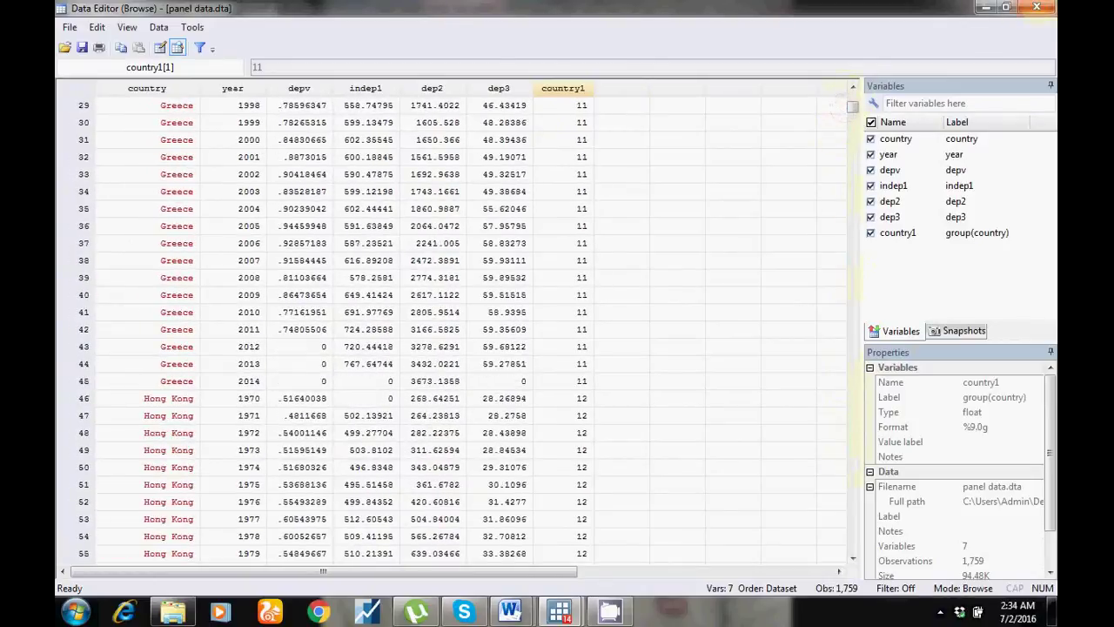
{"action": "left_click", "coordinate": [1036, 6]}
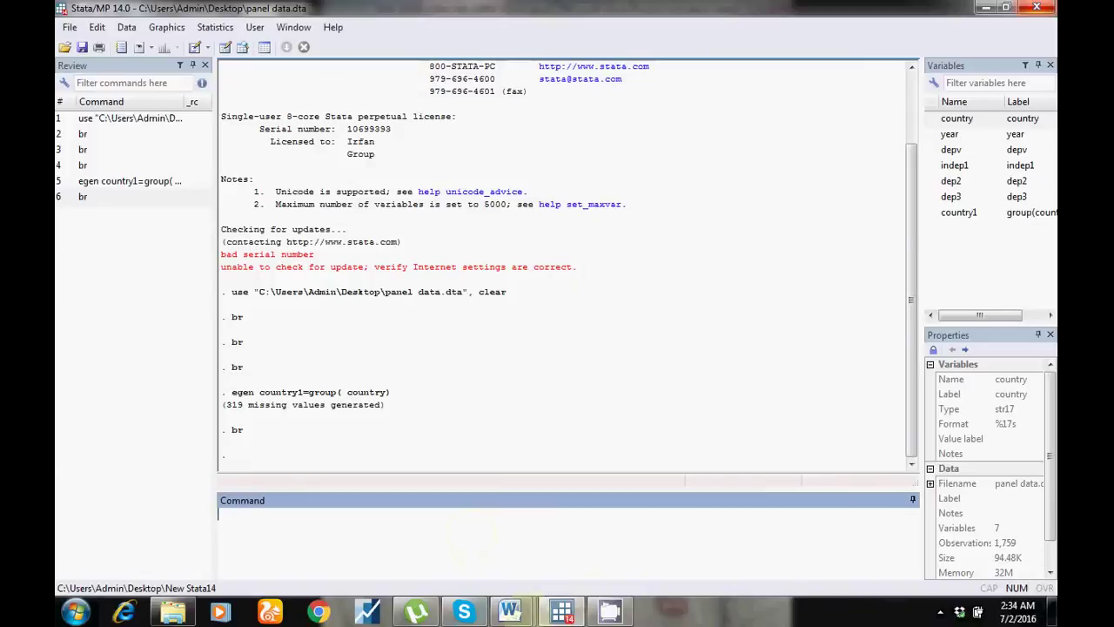
Copy the command "xtset Company1 year, yearly" from step 4 of the Word notes and switch back to Stata
{"action": "mouse_move", "coordinate": [510, 611]}
{"action": "left_click", "coordinate": [597, 522]}
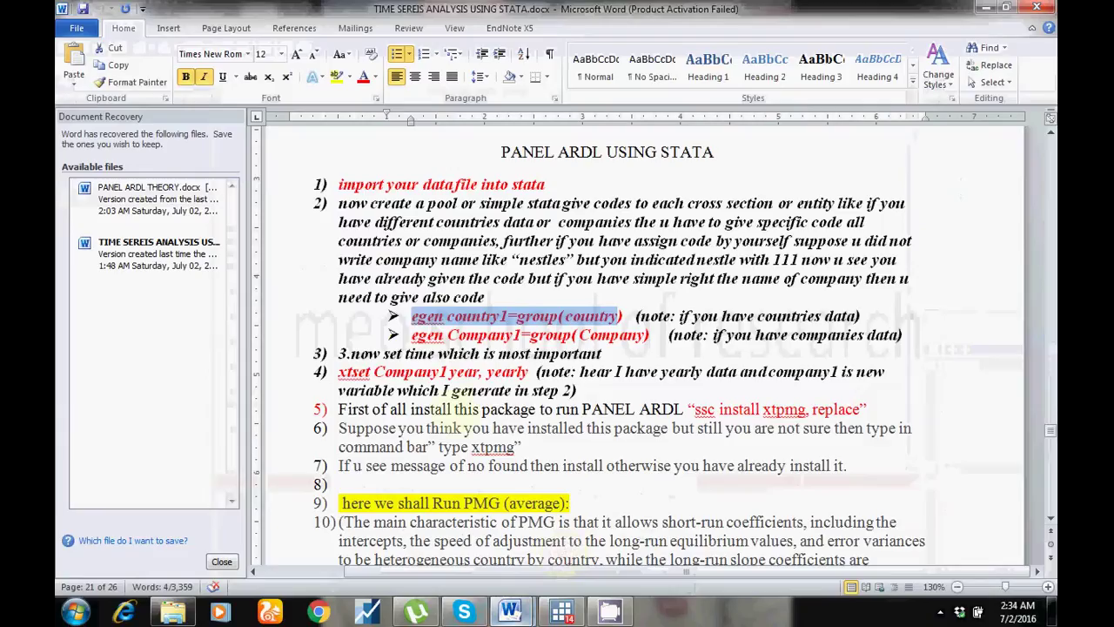
{"action": "left_click_drag", "start_coordinate": [339, 372], "coordinate": [528, 372]}
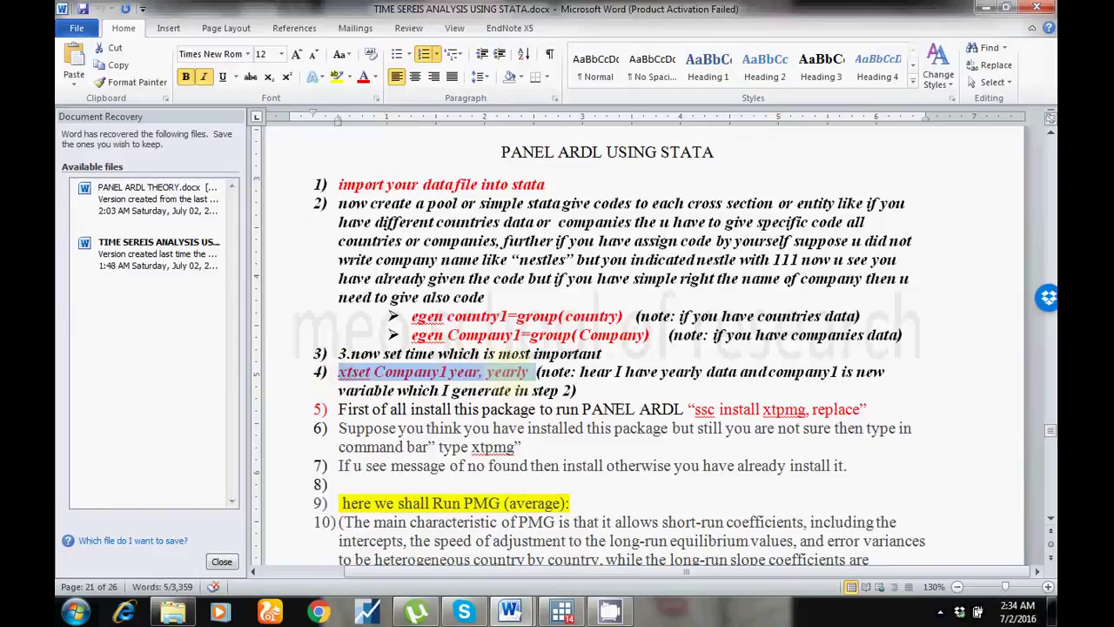
{"action": "right_click", "coordinate": [512, 381]}
{"action": "left_click", "coordinate": [547, 35]}
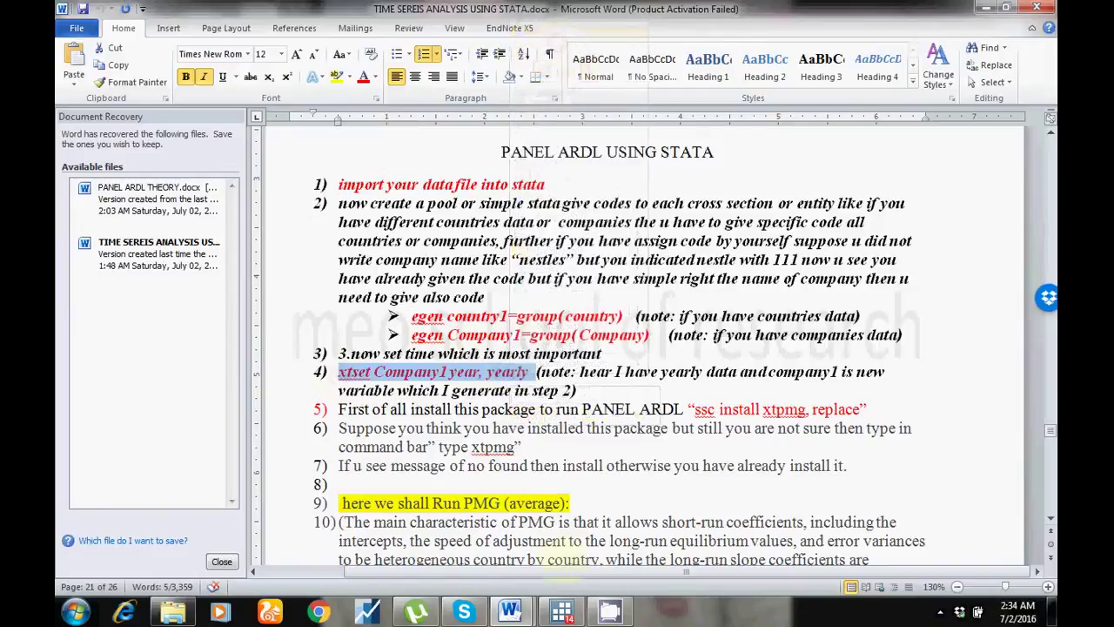
{"action": "left_click", "coordinate": [562, 612]}
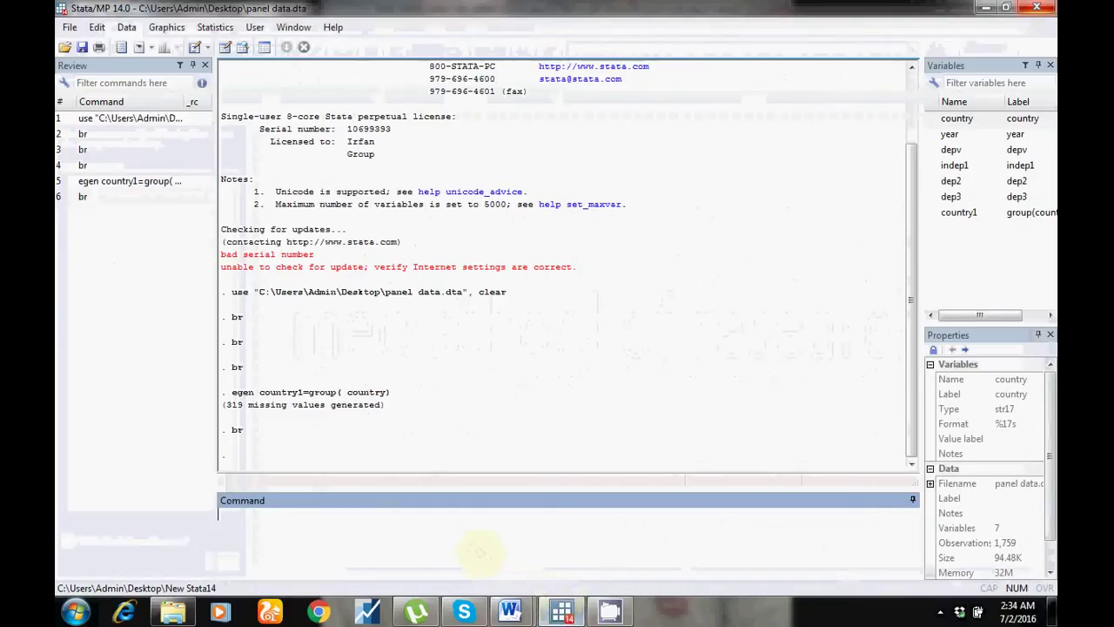
Paste the copied xtset command into Stata and strip the "4)" numbering and spaces in front of it
{"action": "key", "text": "ctrl+v"}
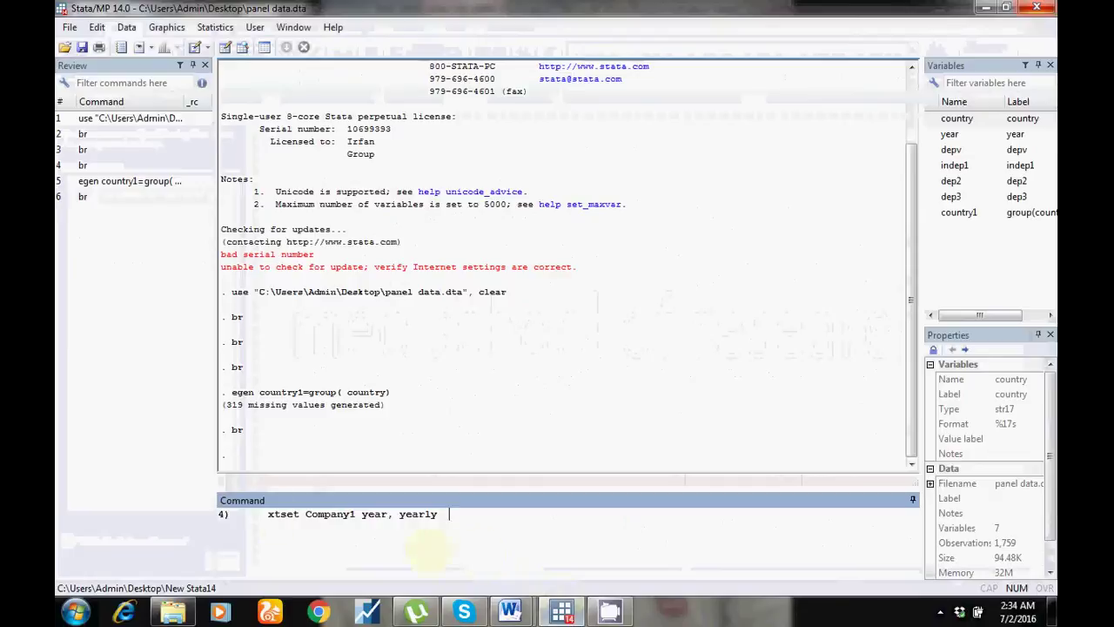
{"action": "left_click", "coordinate": [267, 513]}
{"action": "key", "text": "BackSpace"}
{"action": "key", "text": "BackSpace"}
{"action": "key", "text": "BackSpace"}
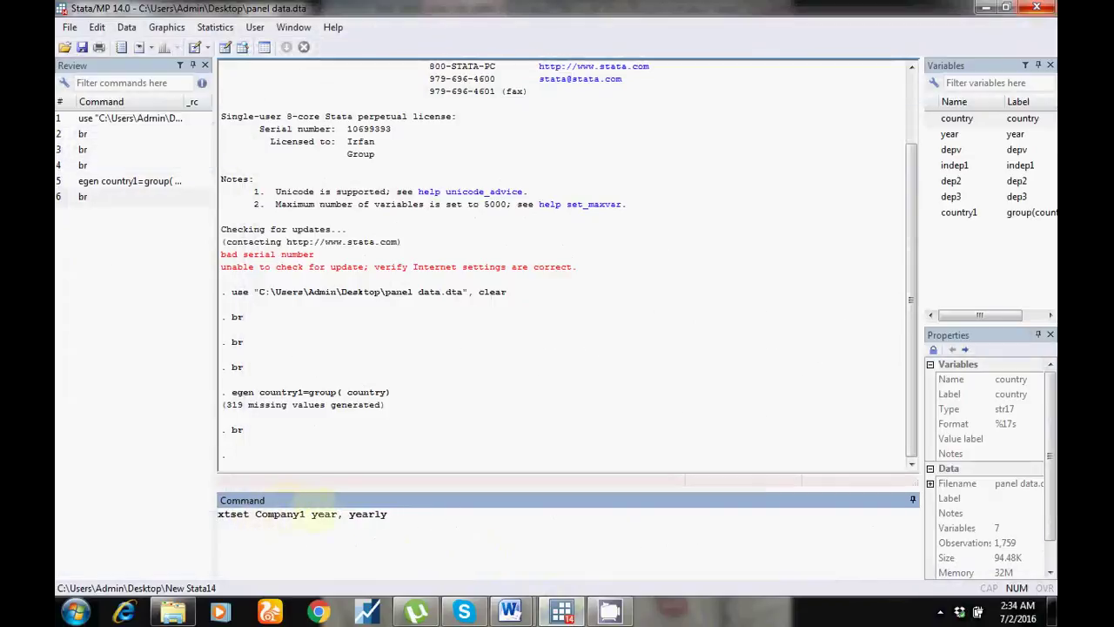
Replace Company1 with country1 so the command reads xtset country1 year, yearly, and run it
{"action": "key", "text": "BackSpace"}
{"action": "key", "text": "BackSpace"}
{"action": "key", "text": "BackSpace"}
{"action": "key", "text": "BackSpace"}
{"action": "key", "text": "BackSpace"}
{"action": "key", "text": "BackSpace"}
{"action": "key", "text": "BackSpace"}
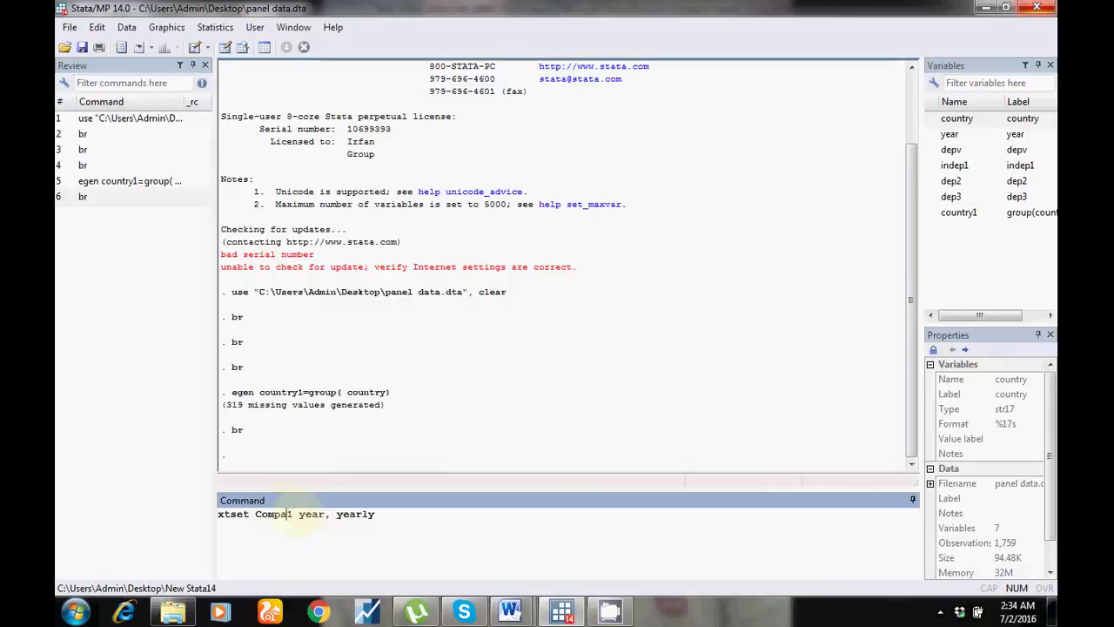
{"action": "type", "text": "C"}
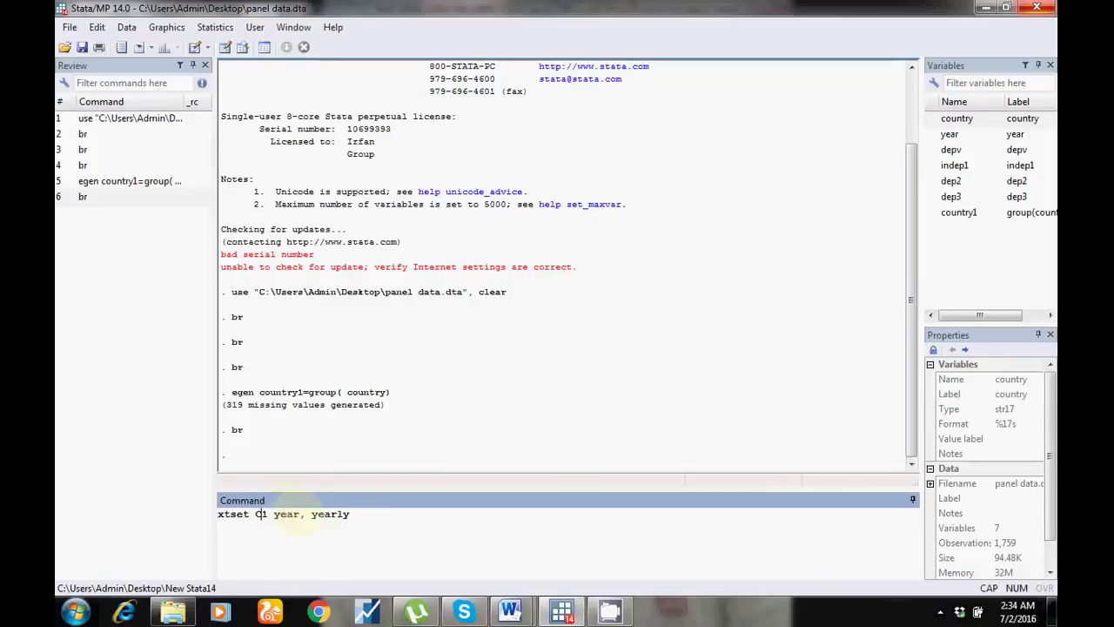
{"action": "key", "text": "BackSpace"}
{"action": "type", "text": "countr"}
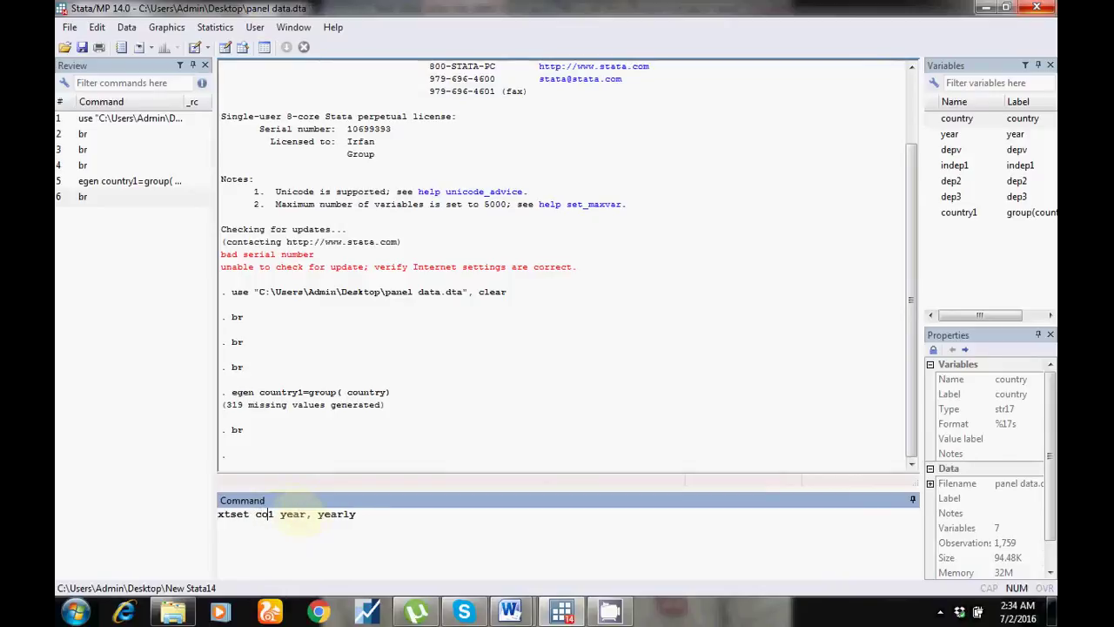
{"action": "type", "text": "y"}
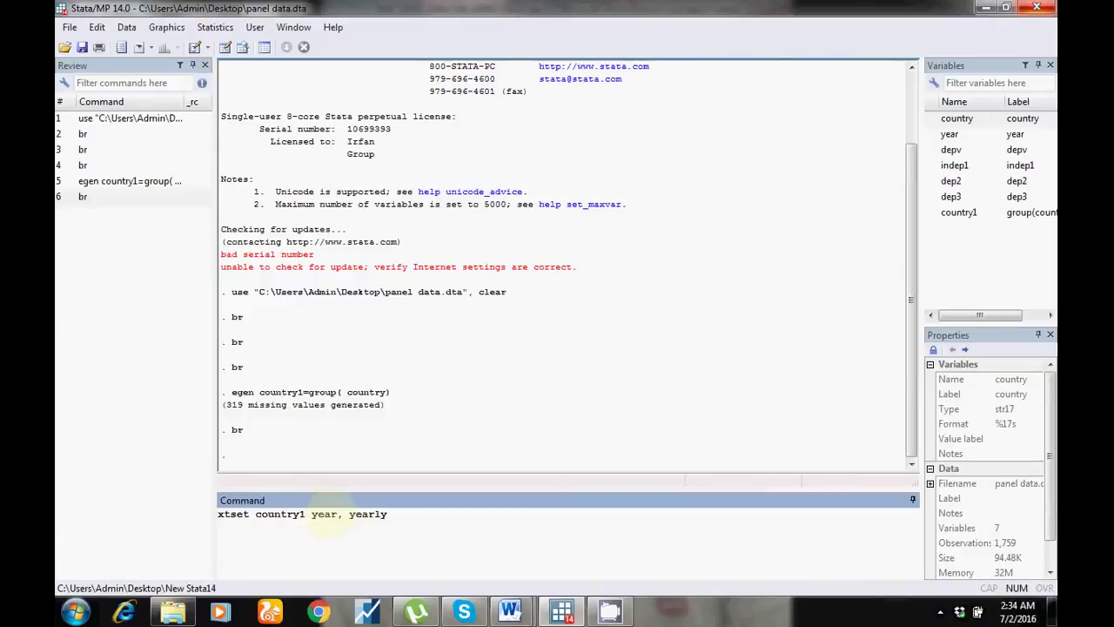
{"action": "key", "text": "Return"}
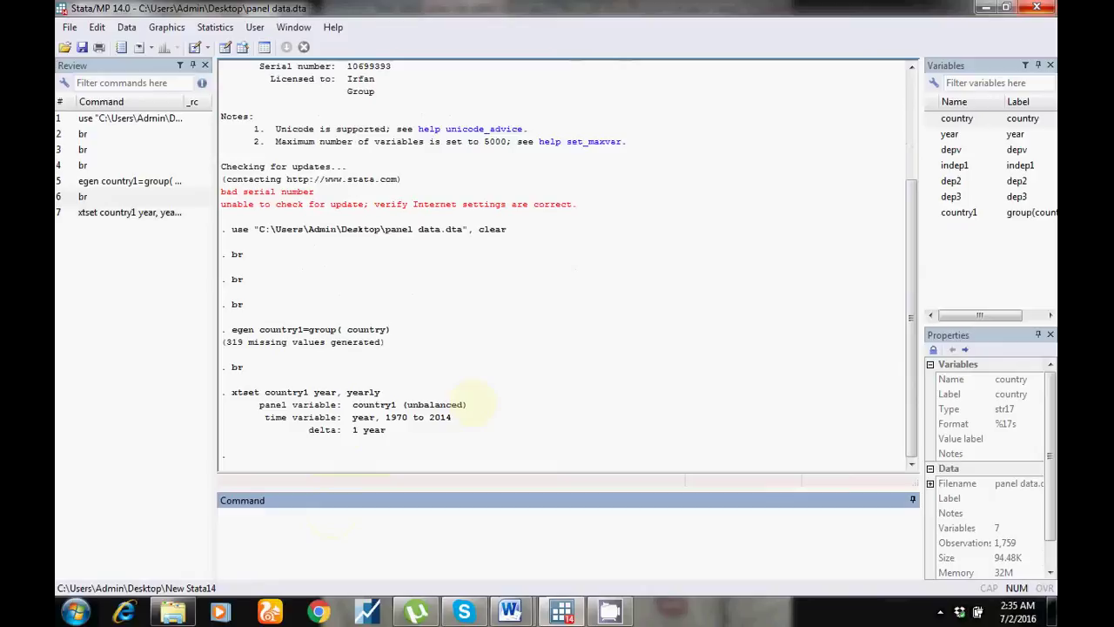
Switch to the Word notes and copy the command "ssc install xtpmg, replace" from step 5
{"action": "mouse_move", "coordinate": [561, 610]}
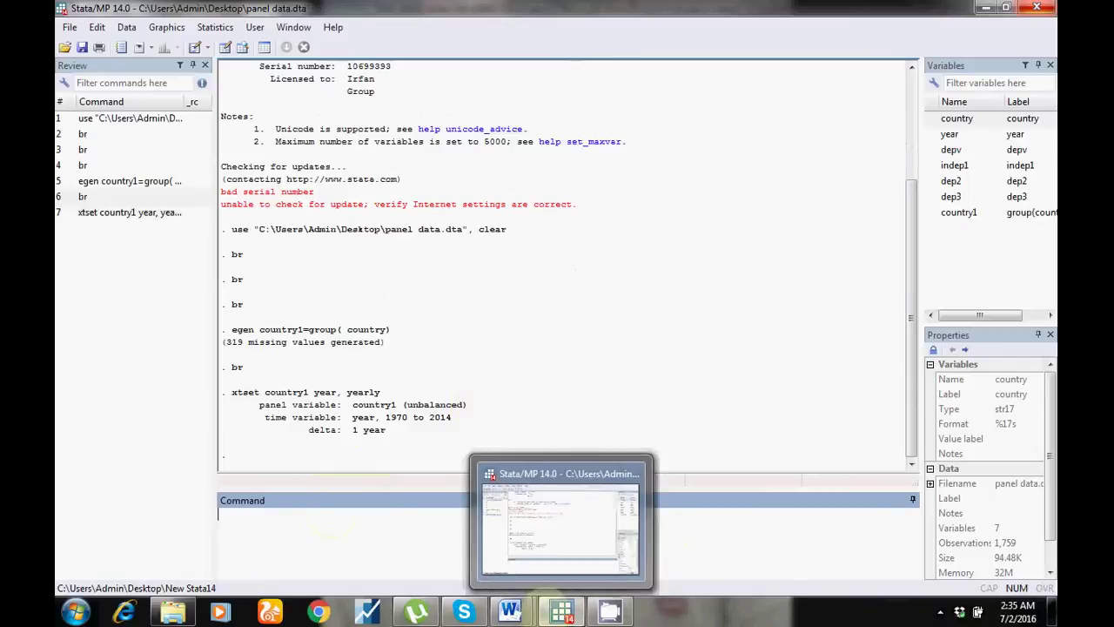
{"action": "left_click", "coordinate": [584, 517]}
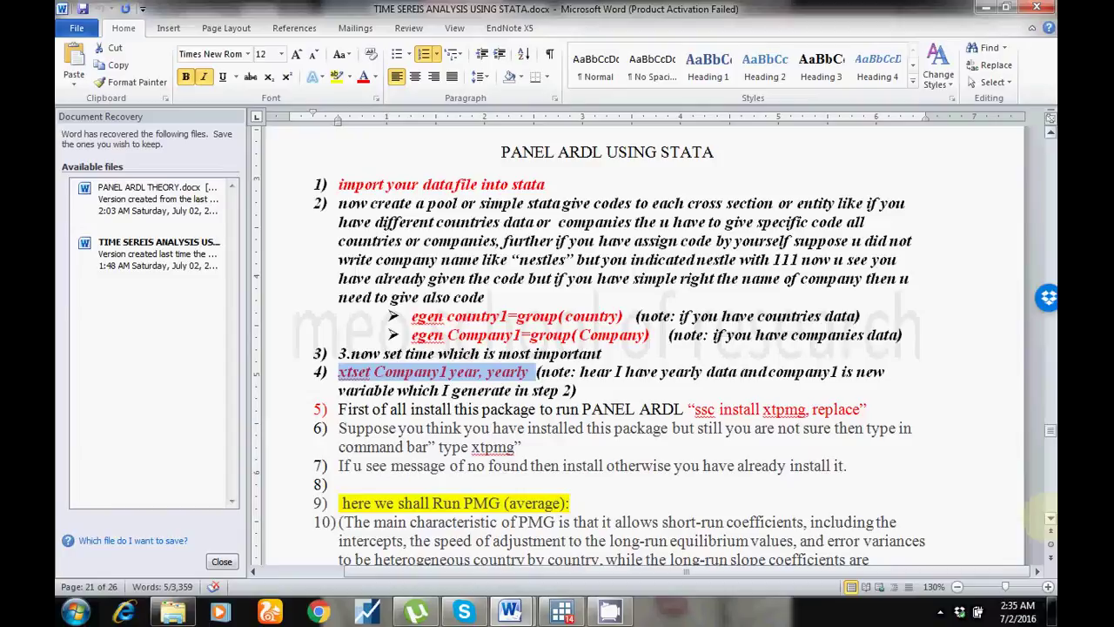
{"action": "scroll", "coordinate": [589, 346], "scroll_direction": "down", "scroll_amount": 1}
{"action": "scroll", "coordinate": [589, 346], "scroll_direction": "down", "scroll_amount": 3}
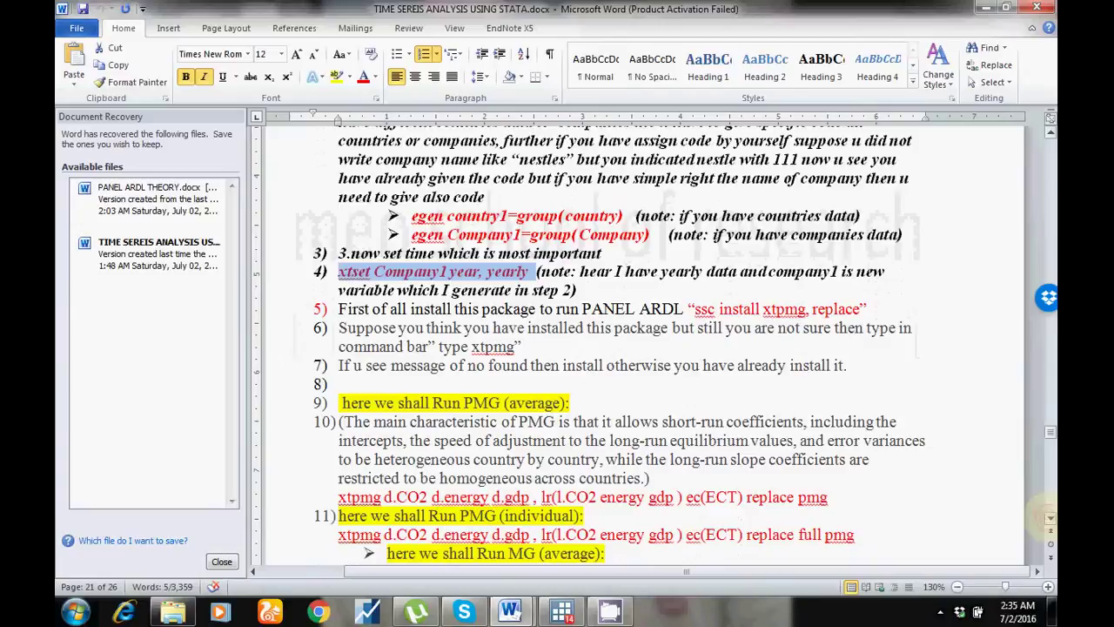
{"action": "left_click", "coordinate": [697, 308]}
{"action": "left_click_drag", "start_coordinate": [695, 309], "coordinate": [860, 309]}
{"action": "right_click", "coordinate": [797, 310]}
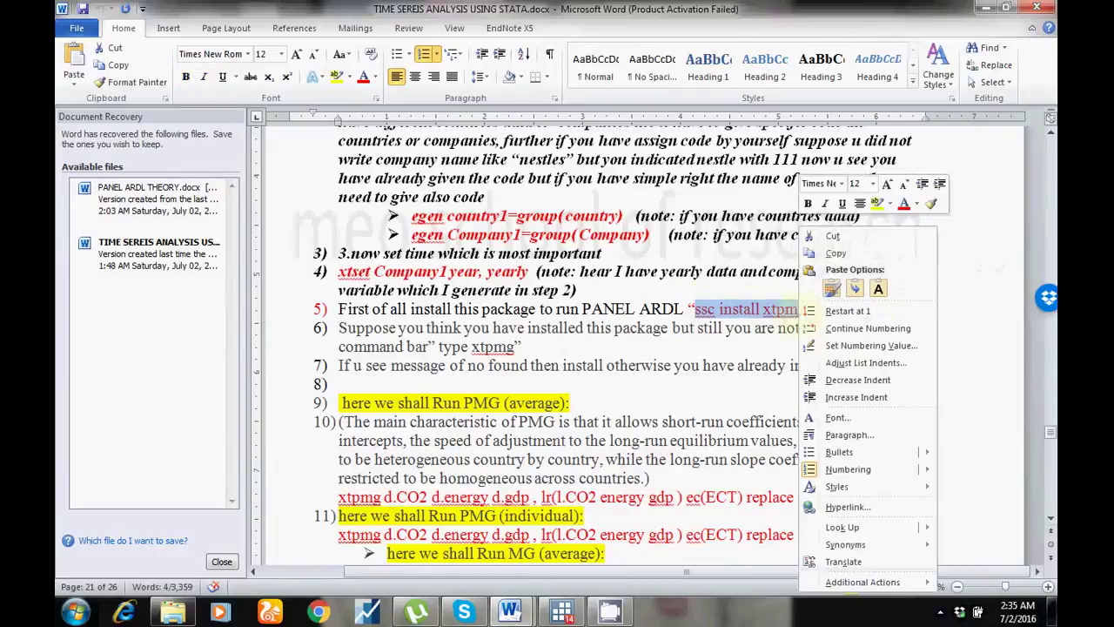
{"action": "left_click", "coordinate": [827, 253]}
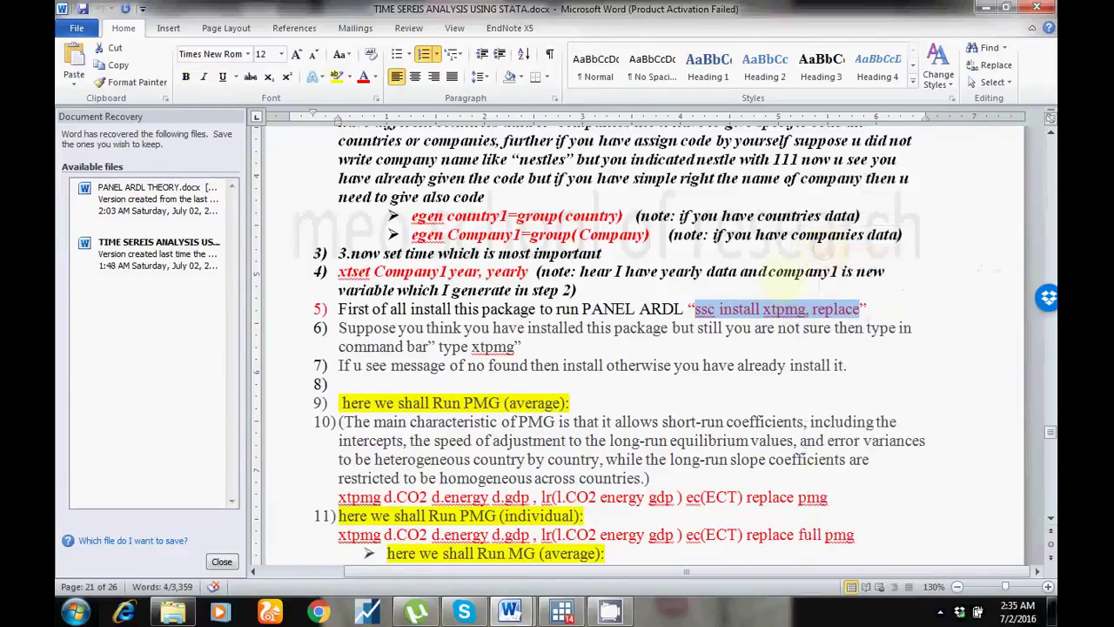
Return to Stata, paste the copied command ssc install xtpmg, replace, and run it
{"action": "mouse_move", "coordinate": [509, 612]}
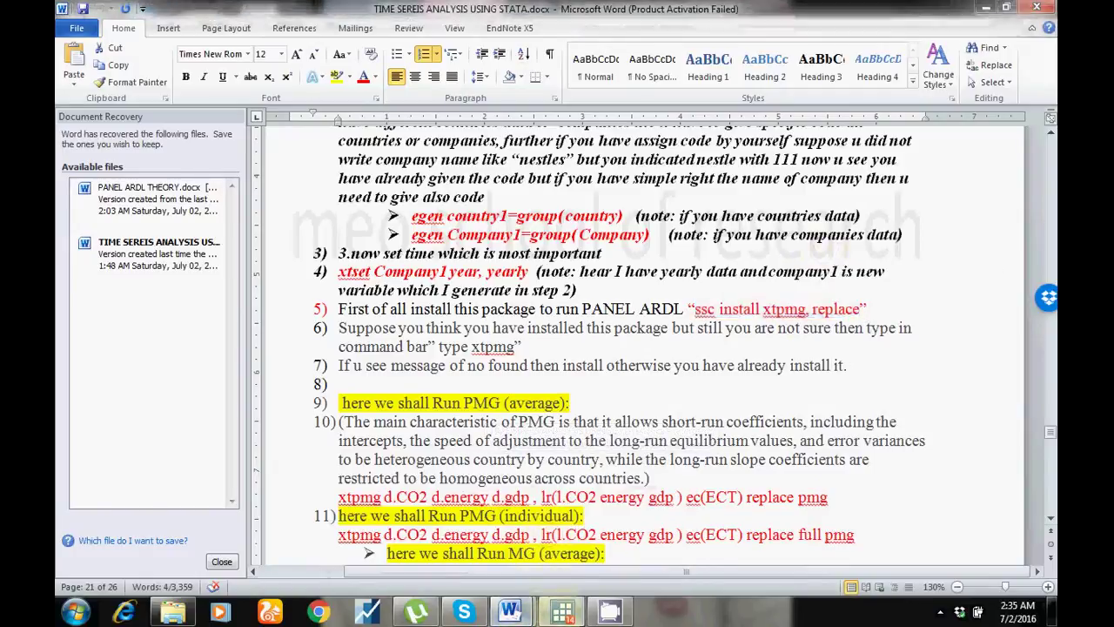
{"action": "left_click", "coordinate": [561, 612]}
{"action": "left_click", "coordinate": [492, 540]}
{"action": "key", "text": "ctrl+v"}
{"action": "key", "text": "Return"}
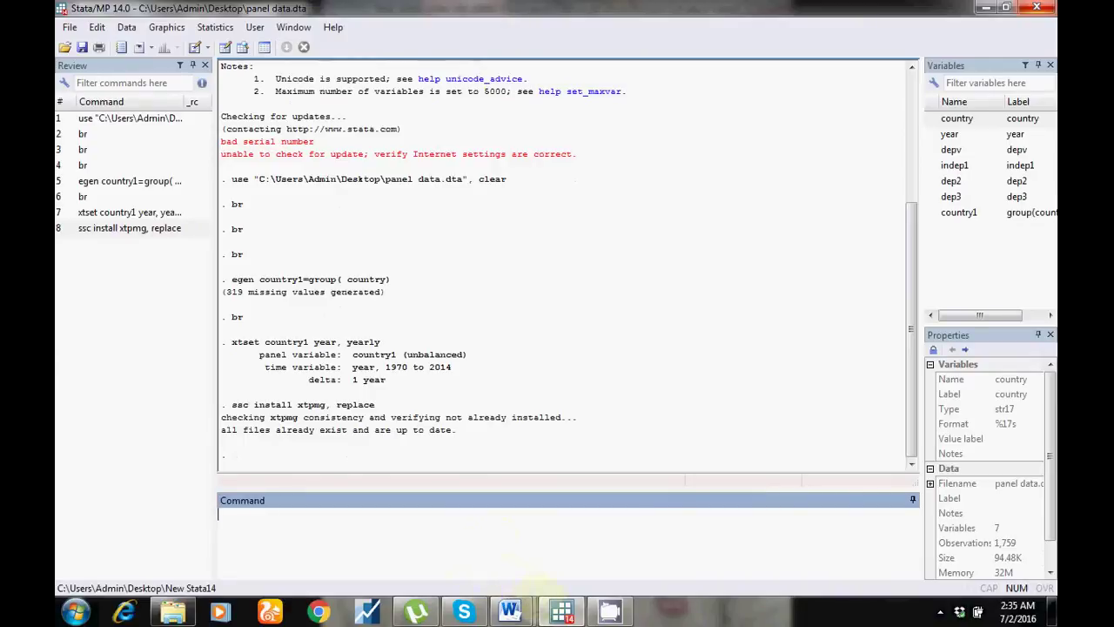
In the Word notes, copy the PMG (average) command "xtpmg d.CO2 d.energy d.gdp , lr(l.CO2 energy gdp ) ec(ECT) replace pmg"
{"action": "left_click", "coordinate": [509, 612]}
{"action": "left_click", "coordinate": [544, 544]}
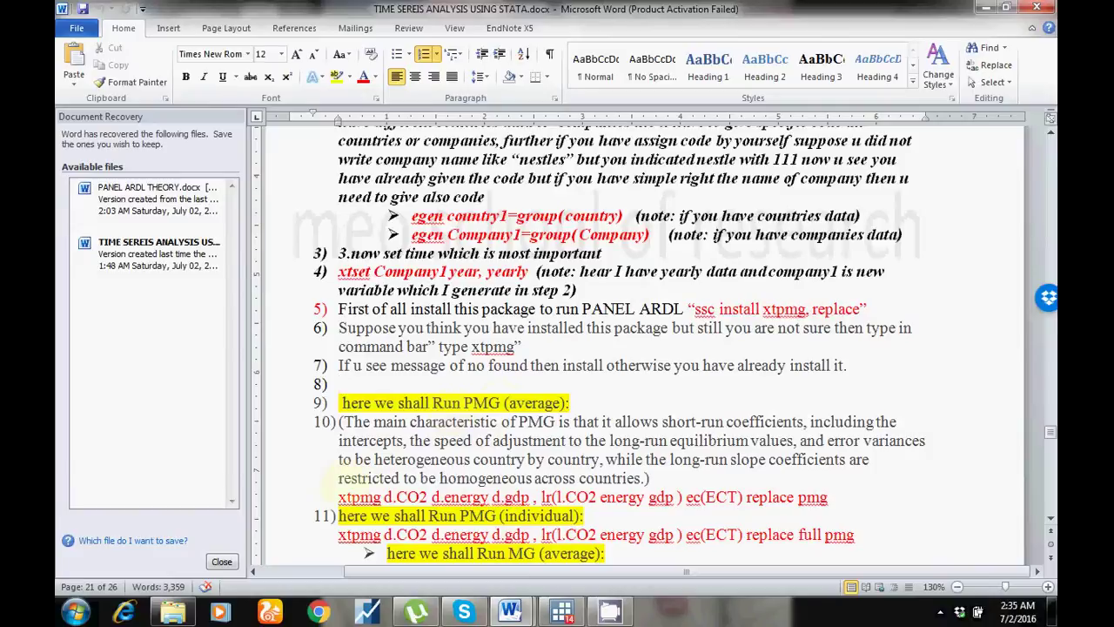
{"action": "left_click_drag", "start_coordinate": [338, 497], "coordinate": [794, 500]}
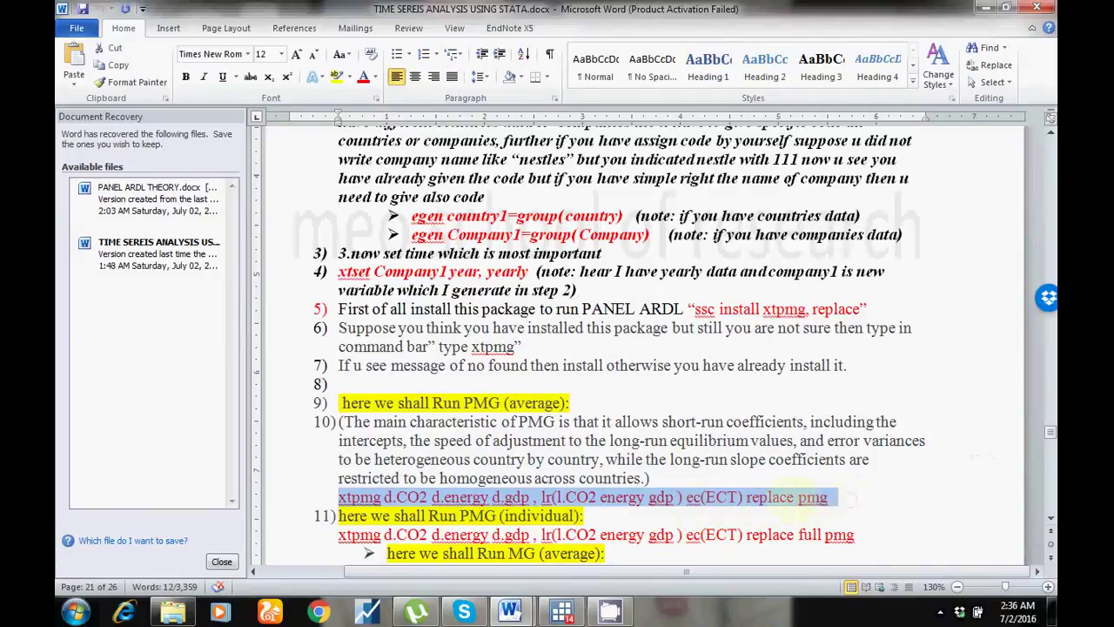
{"action": "right_click", "coordinate": [794, 499]}
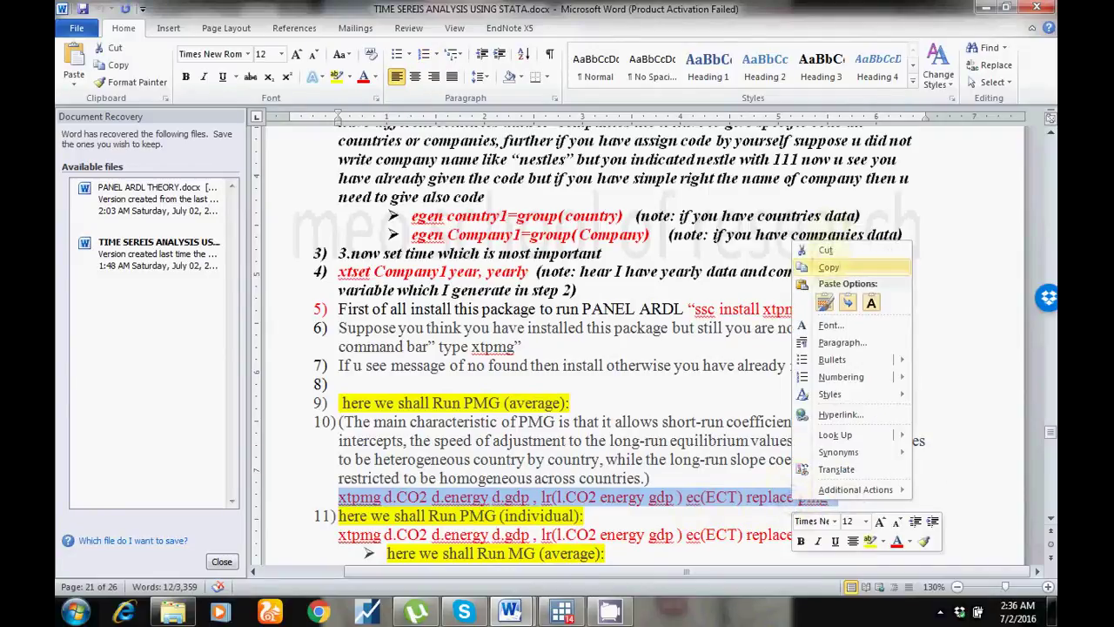
{"action": "left_click", "coordinate": [828, 268]}
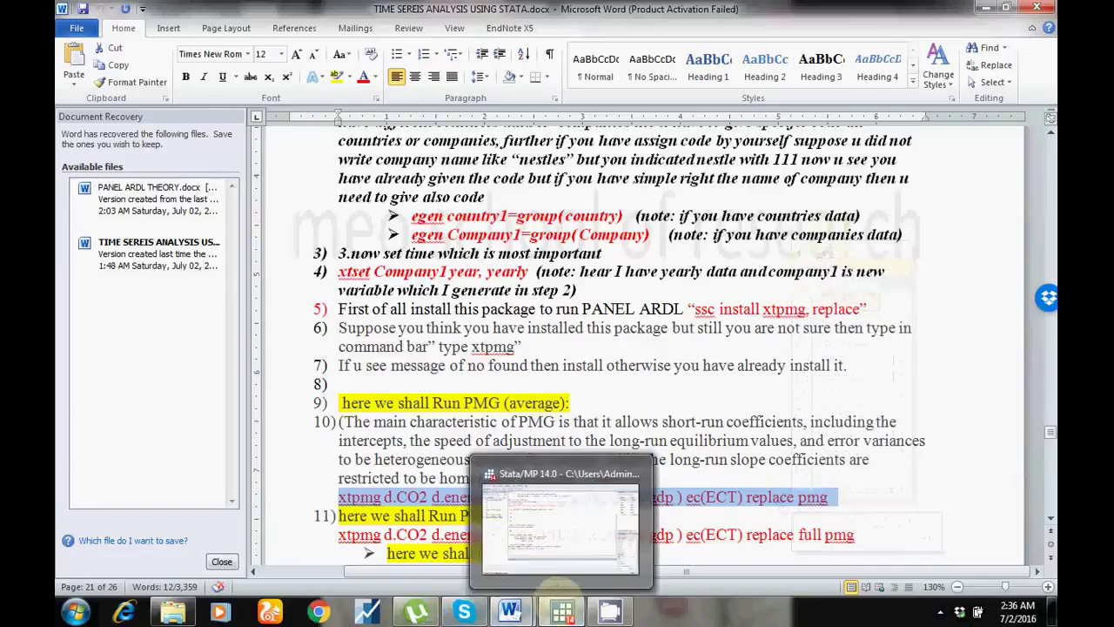
Paste the PMG command into Stata and replace CO2, energy and gdp with depv, indep1 and dep2 in both the short-run and lr() terms
{"action": "left_click", "coordinate": [561, 612]}
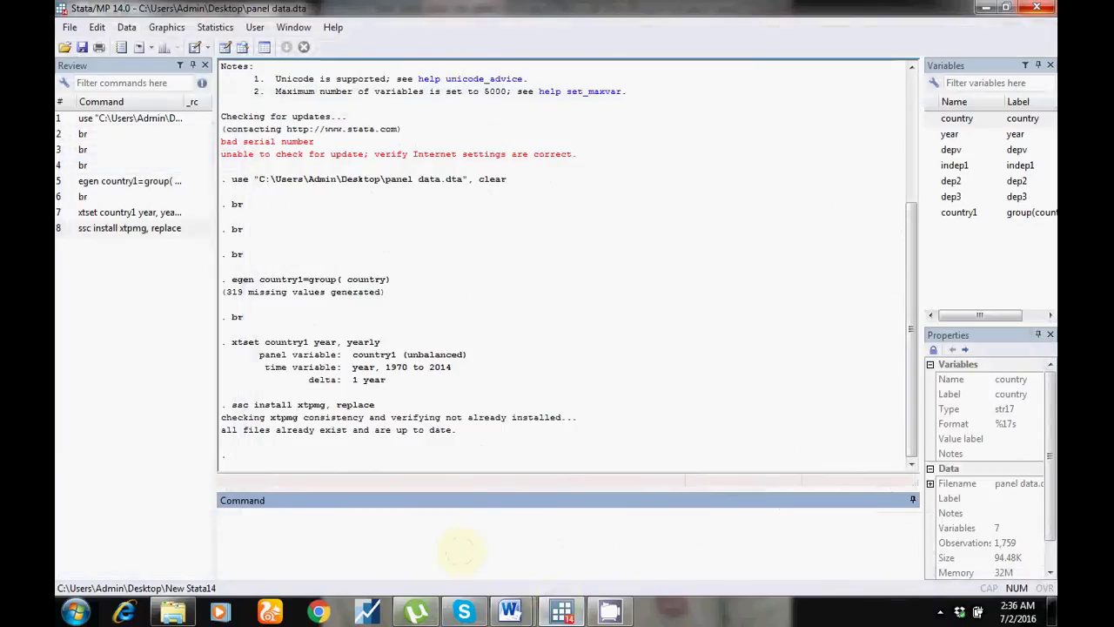
{"action": "key", "text": "ctrl+v"}
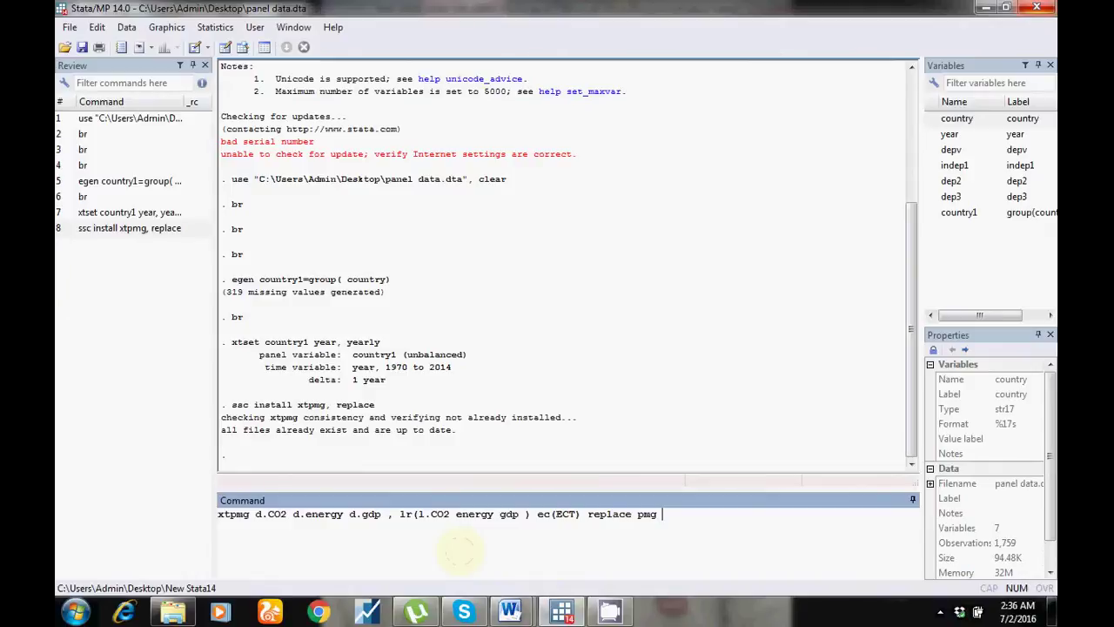
{"action": "left_click_drag", "start_coordinate": [344, 514], "coordinate": [257, 515]}
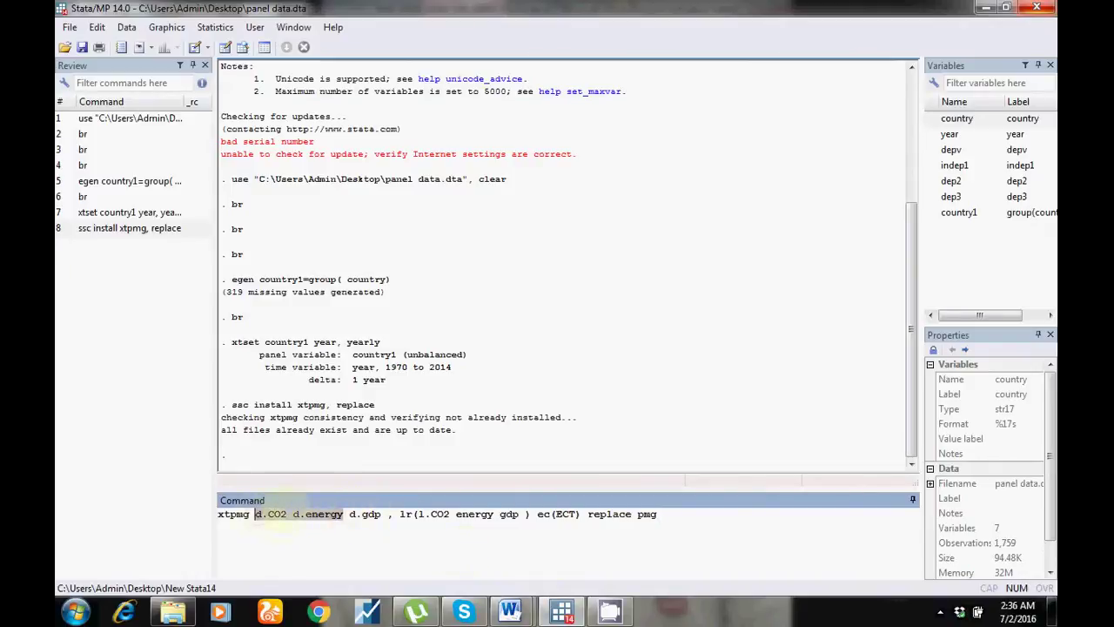
{"action": "left_click", "coordinate": [286, 514]}
{"action": "double_click", "coordinate": [277, 513]}
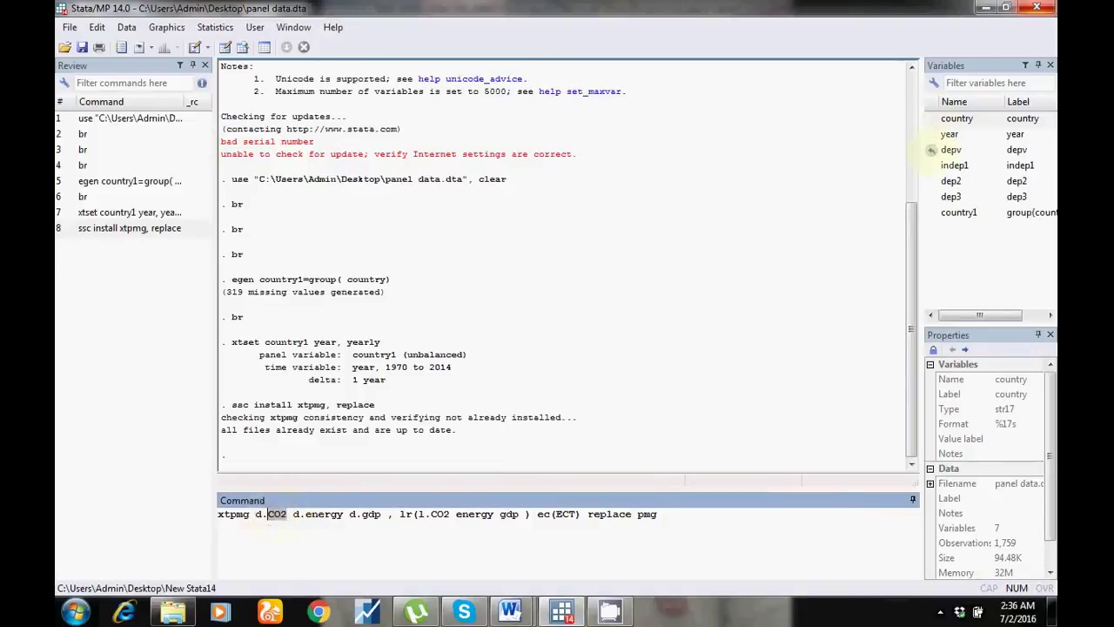
{"action": "double_click", "coordinate": [950, 150]}
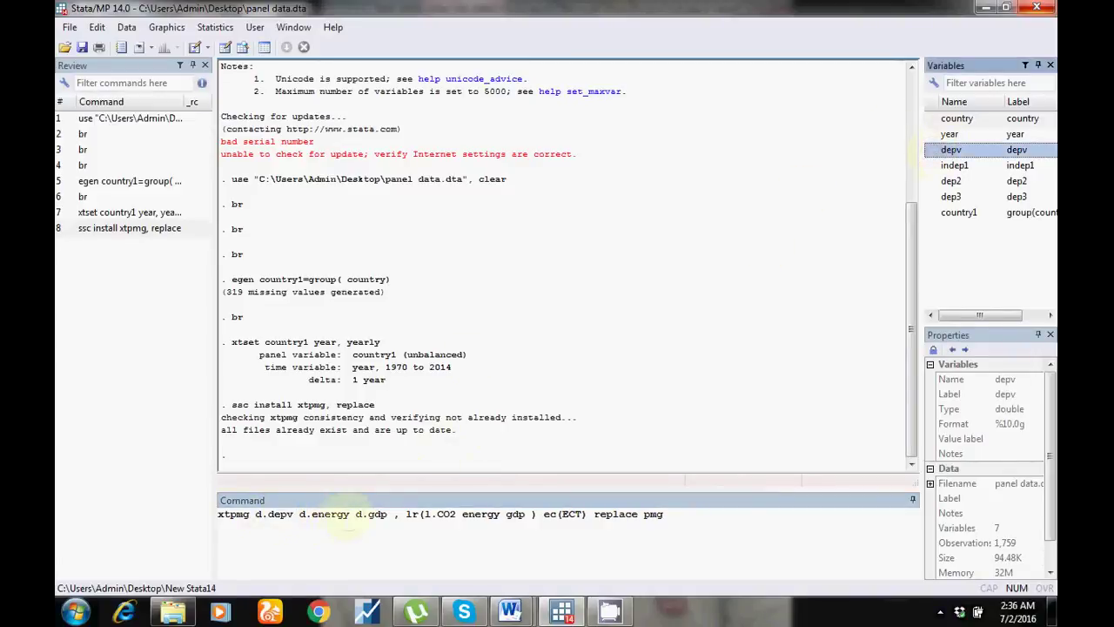
{"action": "double_click", "coordinate": [331, 513]}
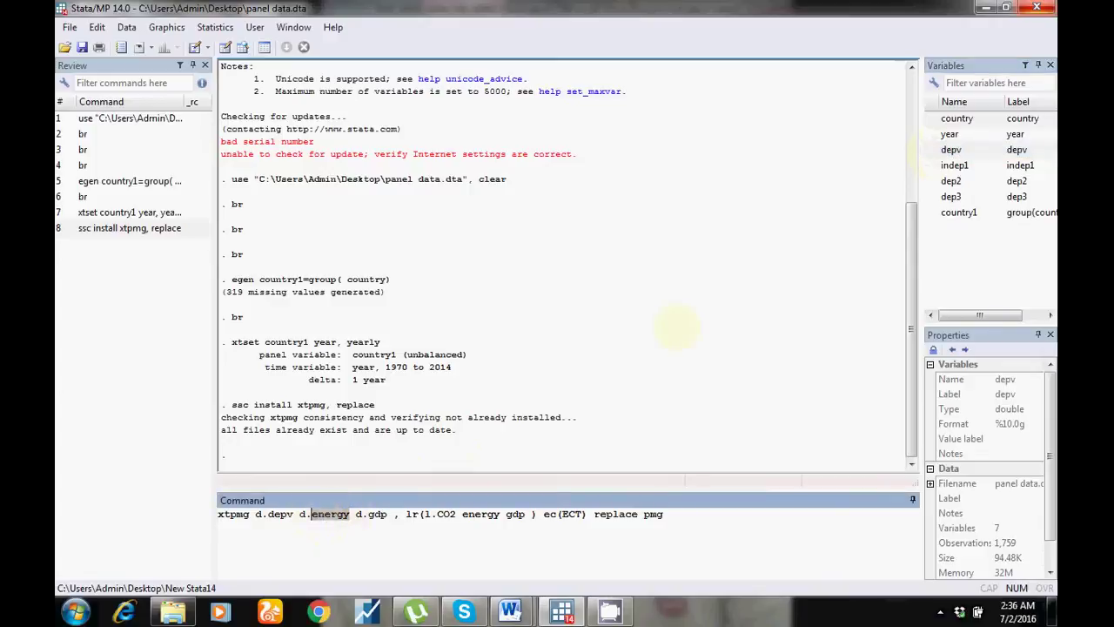
{"action": "double_click", "coordinate": [952, 165]}
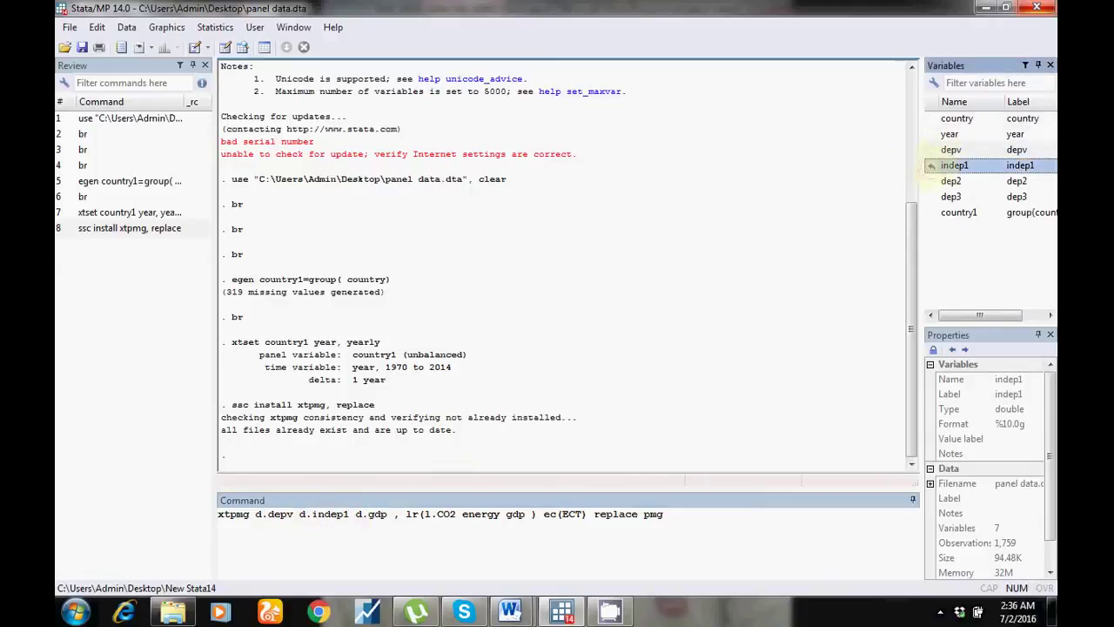
{"action": "left_click_drag", "start_coordinate": [387, 514], "coordinate": [366, 514]}
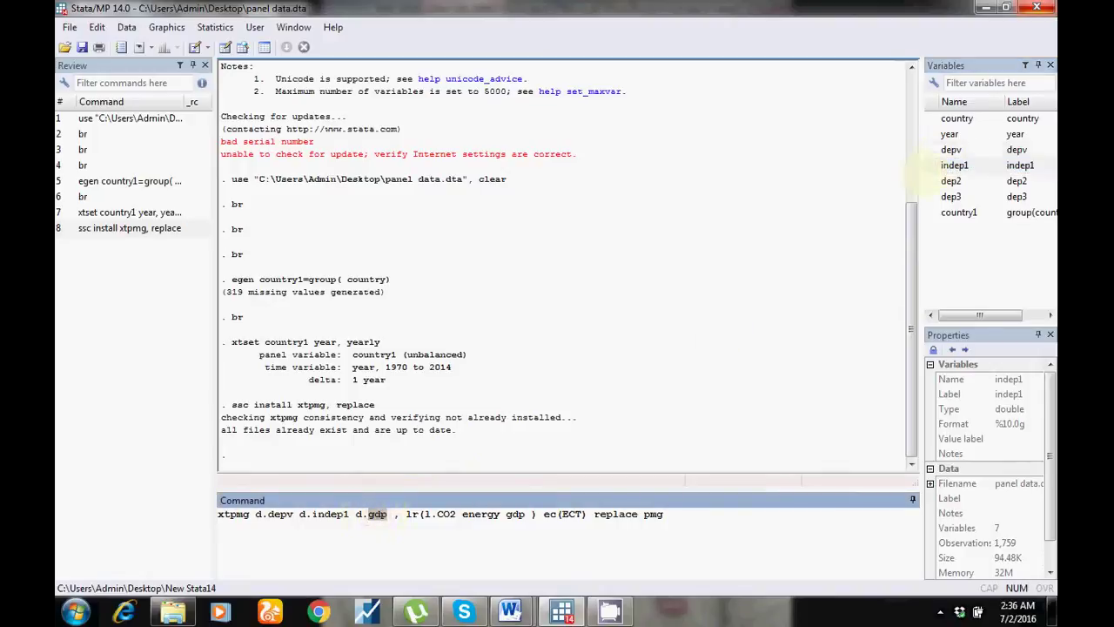
{"action": "double_click", "coordinate": [932, 181]}
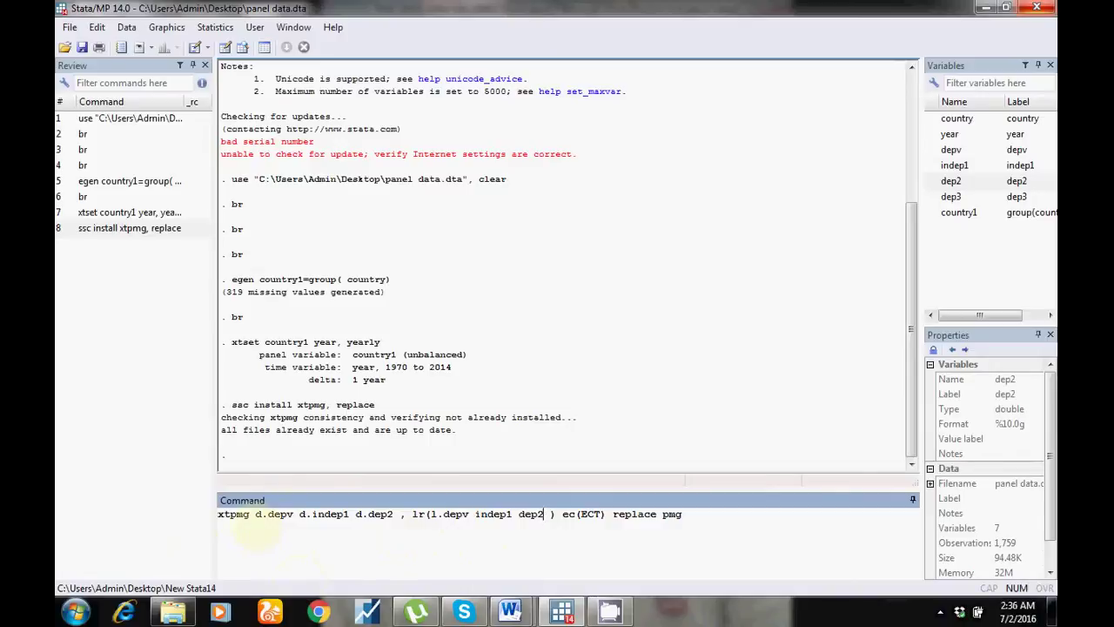
Review the lr() and ec(ECT) terms and run xtpmg d.depv d.indep1 d.dep2 , lr(l.depv indep1 dep2 ) ec(ECT) replace pmg
{"action": "left_click_drag", "start_coordinate": [256, 515], "coordinate": [550, 515]}
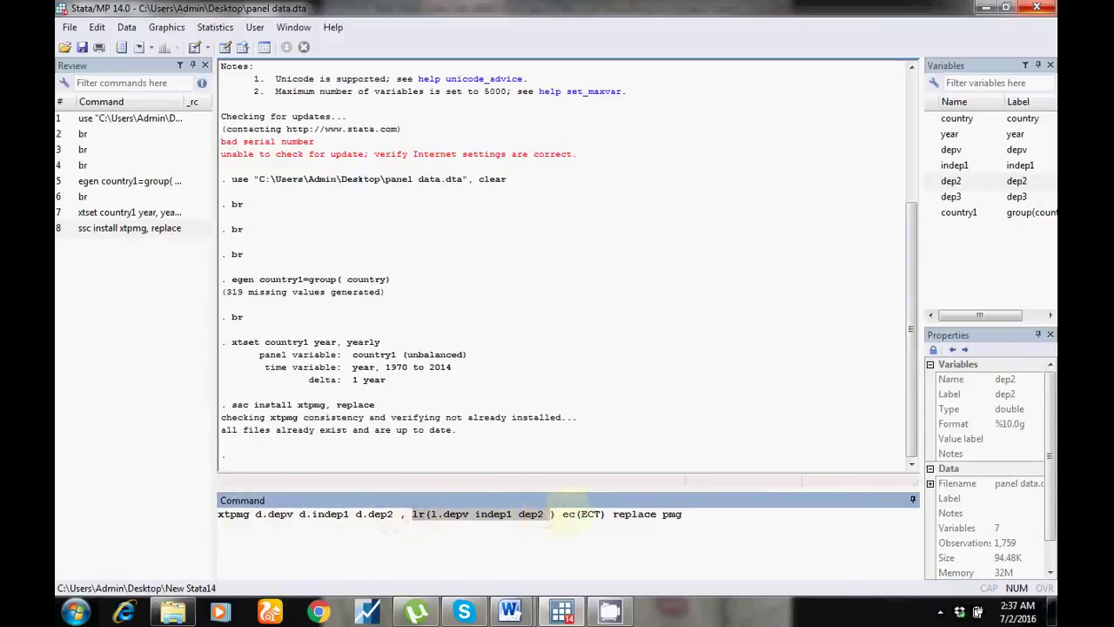
{"action": "left_click_drag", "start_coordinate": [563, 515], "coordinate": [602, 515]}
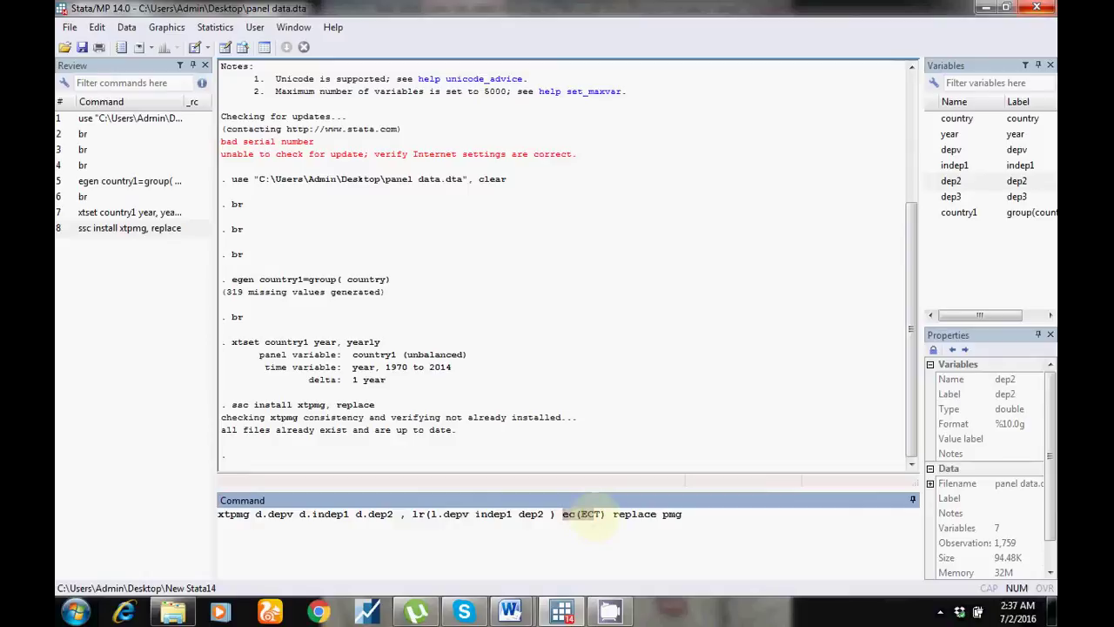
{"action": "left_click", "coordinate": [606, 514]}
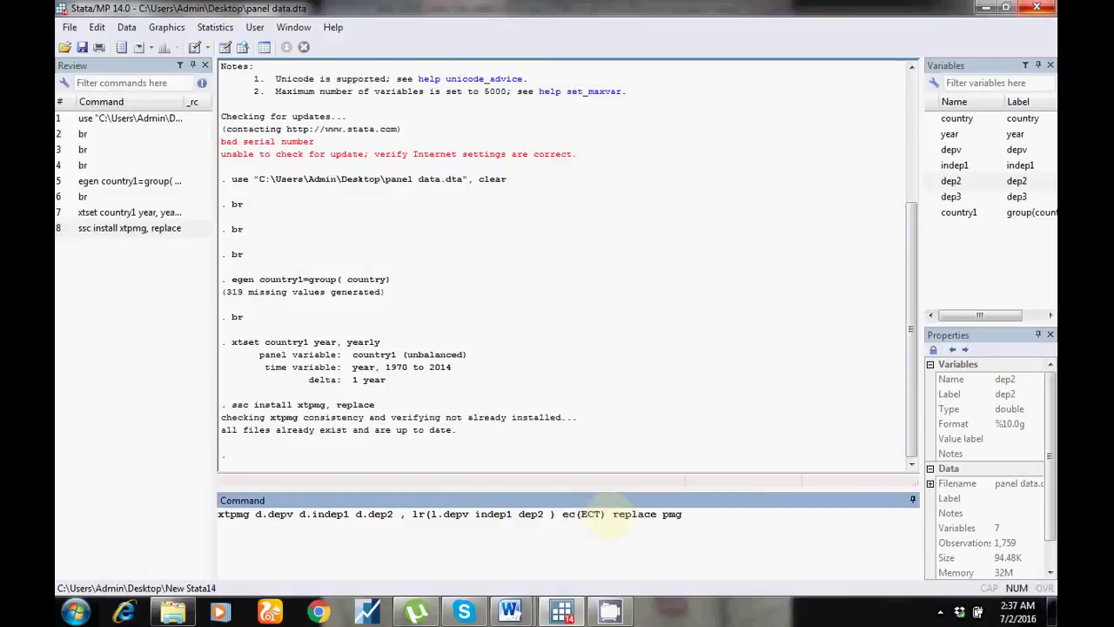
{"action": "key", "text": "Return"}
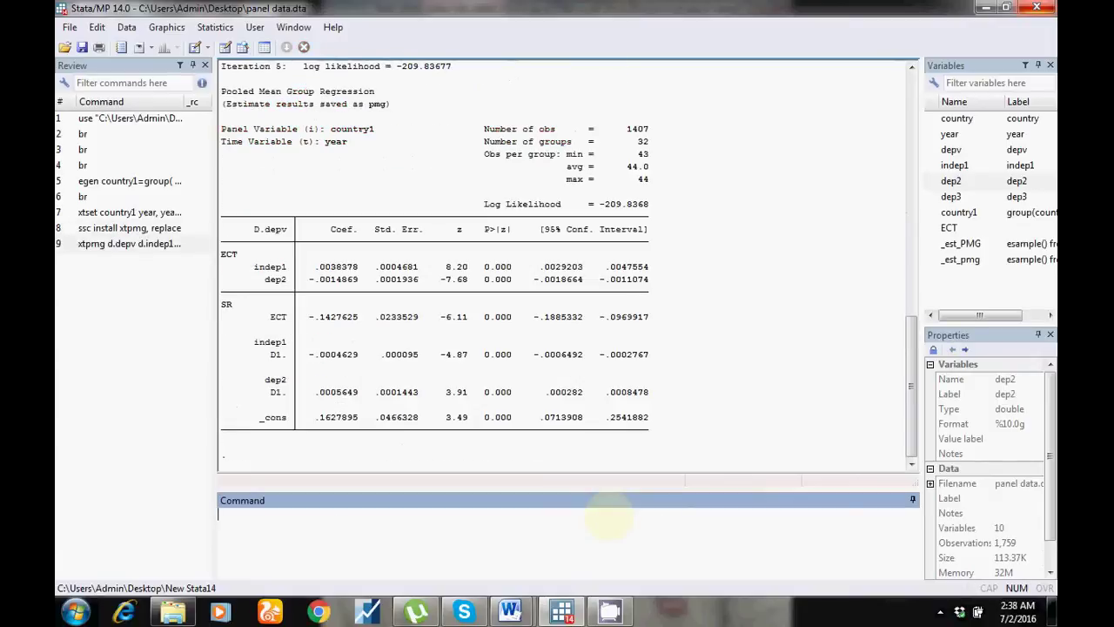
Examine the long-run block, the ECT row and the short-run indep1 and dep2 rows of the Pooled Mean Group output
{"action": "left_click", "coordinate": [224, 254]}
{"action": "left_click_drag", "start_coordinate": [225, 254], "coordinate": [646, 279]}
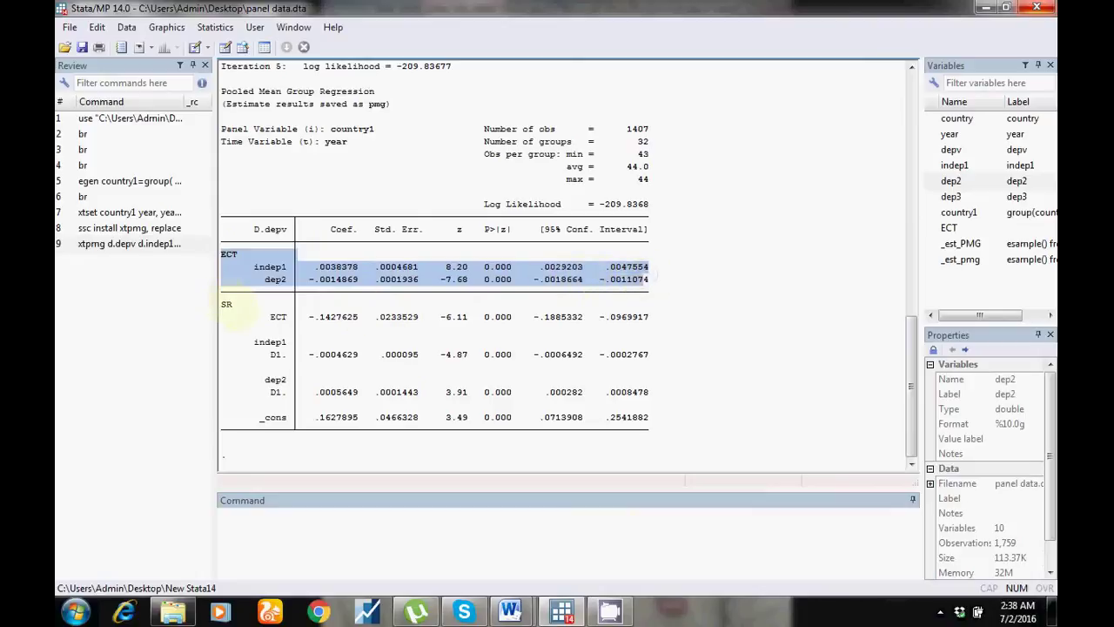
{"action": "left_click_drag", "start_coordinate": [270, 317], "coordinate": [647, 317]}
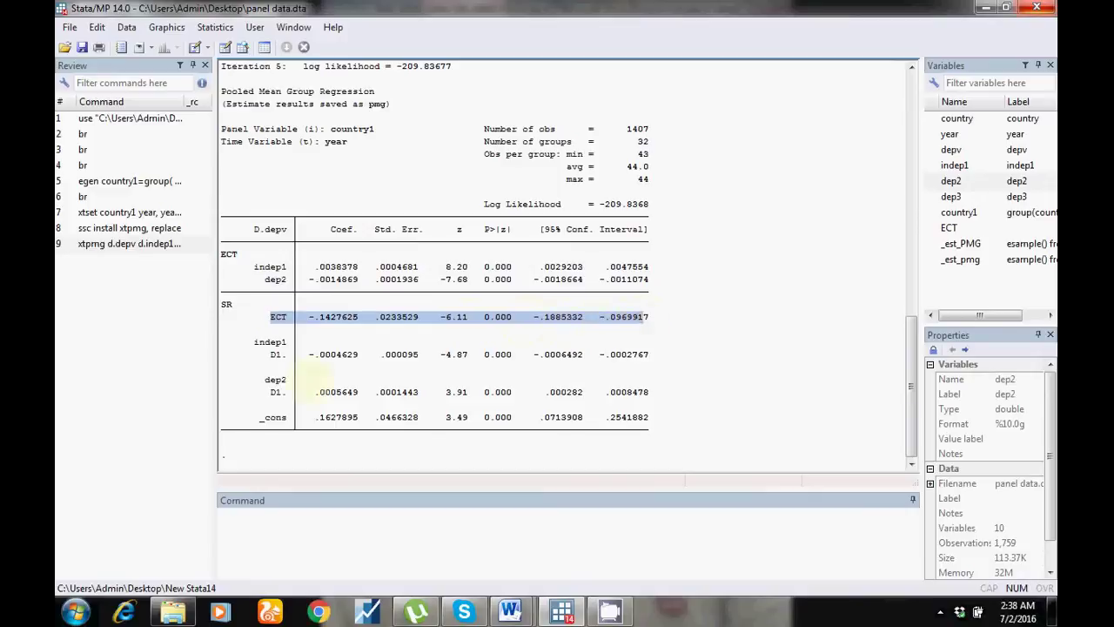
{"action": "left_click_drag", "start_coordinate": [258, 342], "coordinate": [648, 392]}
{"action": "left_click", "coordinate": [402, 317]}
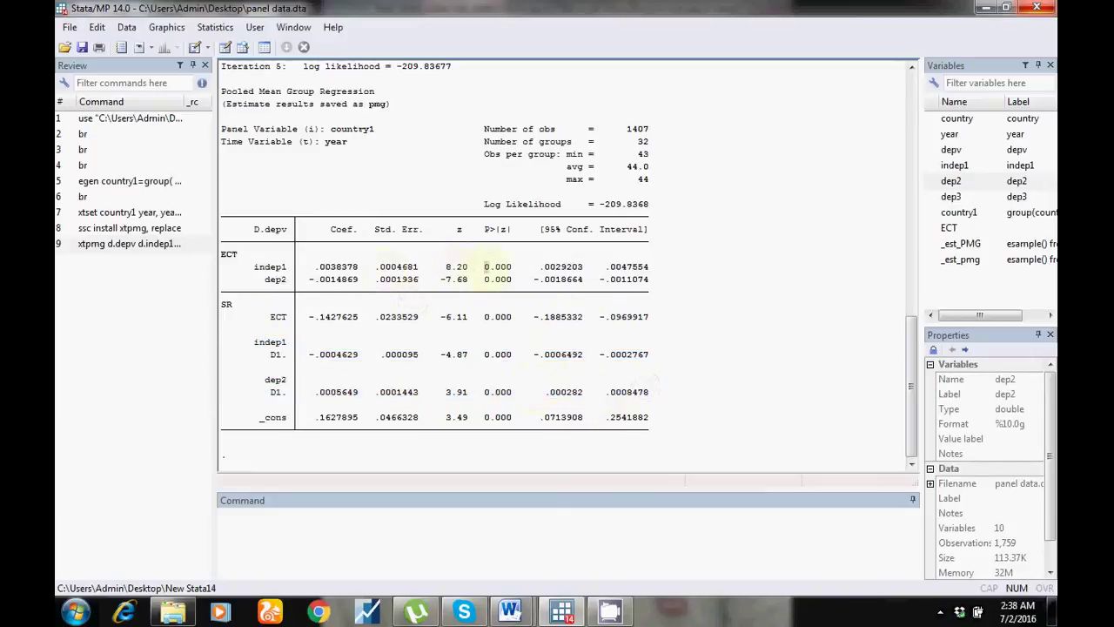
Check the long-run p-values and the coefficients and p-values of ECT and the short-run indep1 and dep2 terms for significance
{"action": "left_click_drag", "start_coordinate": [485, 266], "coordinate": [512, 280]}
{"action": "left_click", "coordinate": [501, 285]}
{"action": "left_click_drag", "start_coordinate": [309, 317], "coordinate": [357, 319]}
{"action": "left_click_drag", "start_coordinate": [482, 316], "coordinate": [511, 317]}
{"action": "left_click_drag", "start_coordinate": [310, 355], "coordinate": [418, 393]}
{"action": "left_click", "coordinate": [414, 387]}
{"action": "left_click_drag", "start_coordinate": [487, 354], "coordinate": [501, 392]}
{"action": "left_click", "coordinate": [498, 391]}
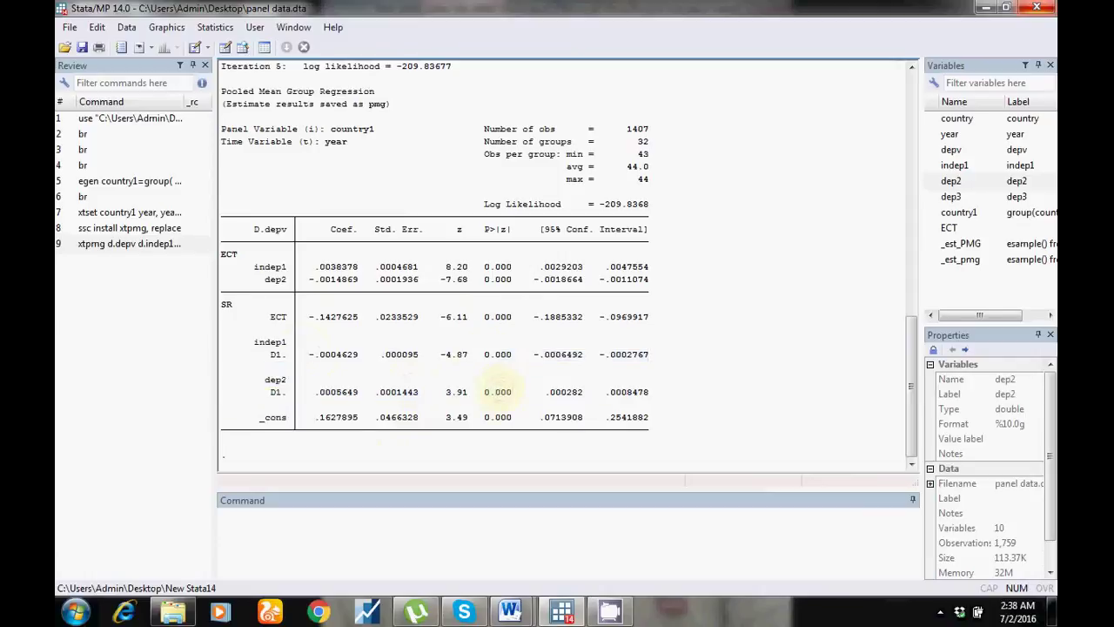
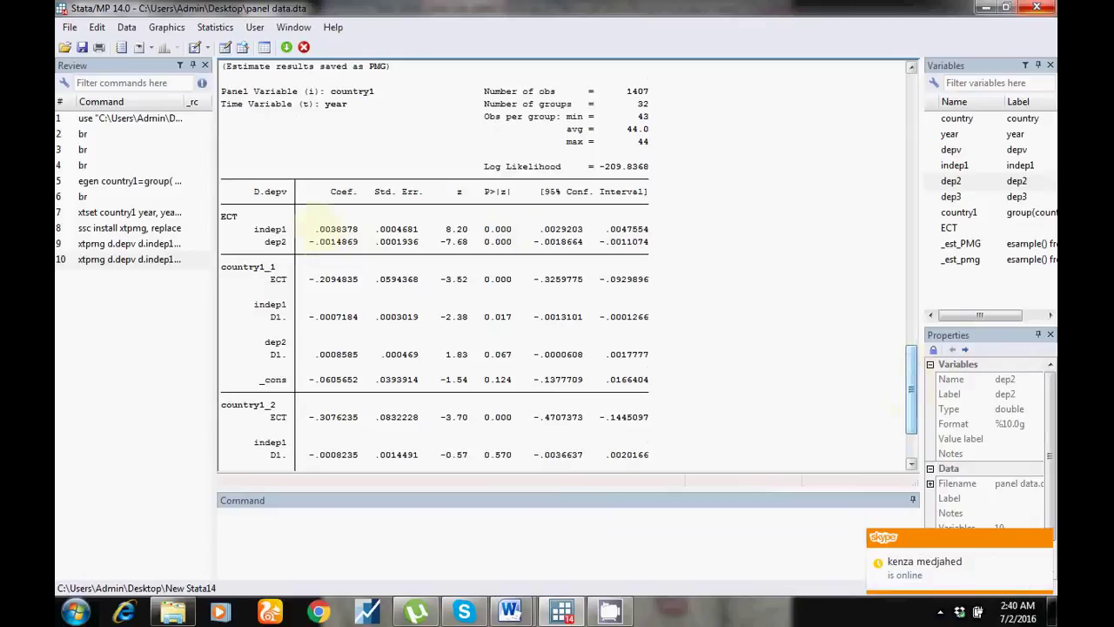
Examine the long-run indep1 and dep2 rows and the country1_1 and country1_2 short-run blocks of the full PMG output
{"action": "left_click_drag", "start_coordinate": [309, 228], "coordinate": [651, 242]}
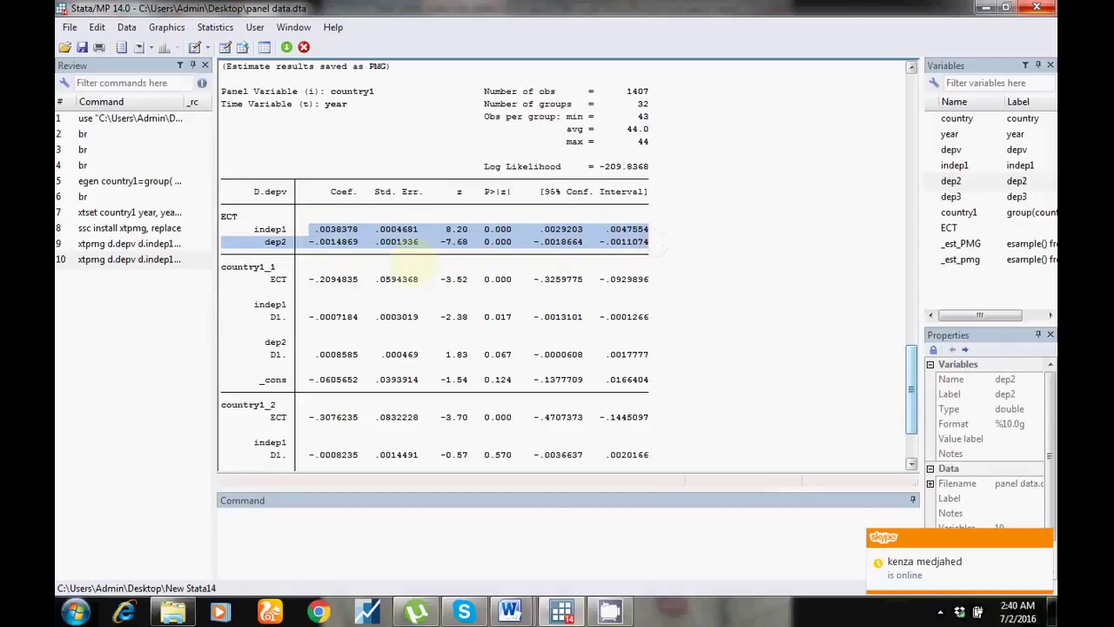
{"action": "left_click_drag", "start_coordinate": [223, 266], "coordinate": [286, 372]}
{"action": "left_click_drag", "start_coordinate": [225, 404], "coordinate": [381, 449]}
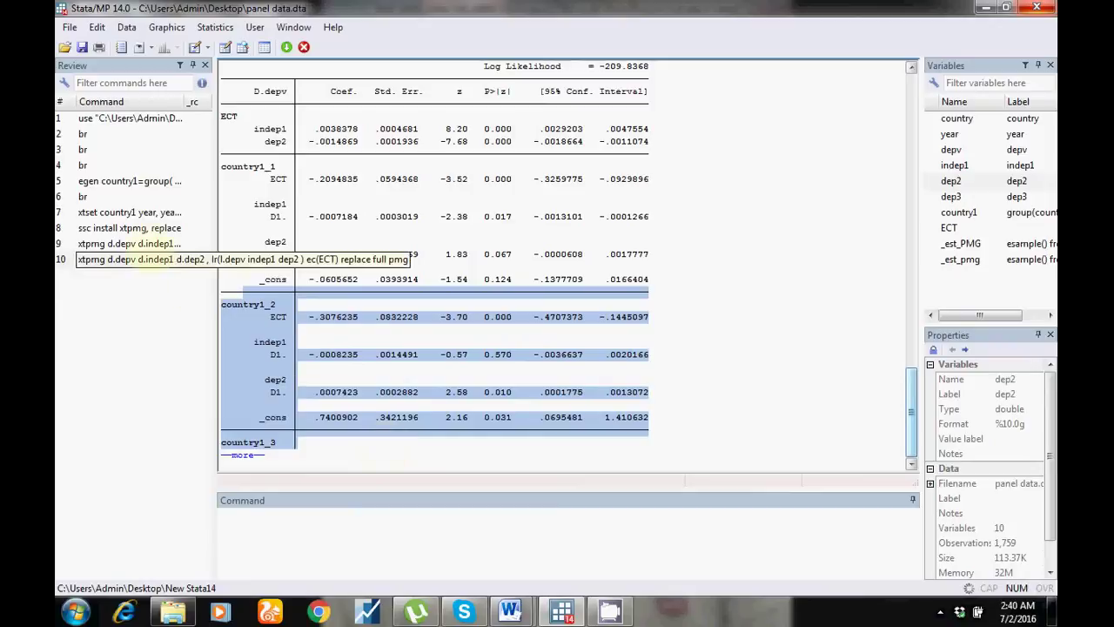
Try to rerun xtpmg d.depv d.indep1 d.dep2 , lr(l.depv indep1 dep2 ) ec(ECT) replace pmg and break off the runs
{"action": "left_click", "coordinate": [148, 246]}
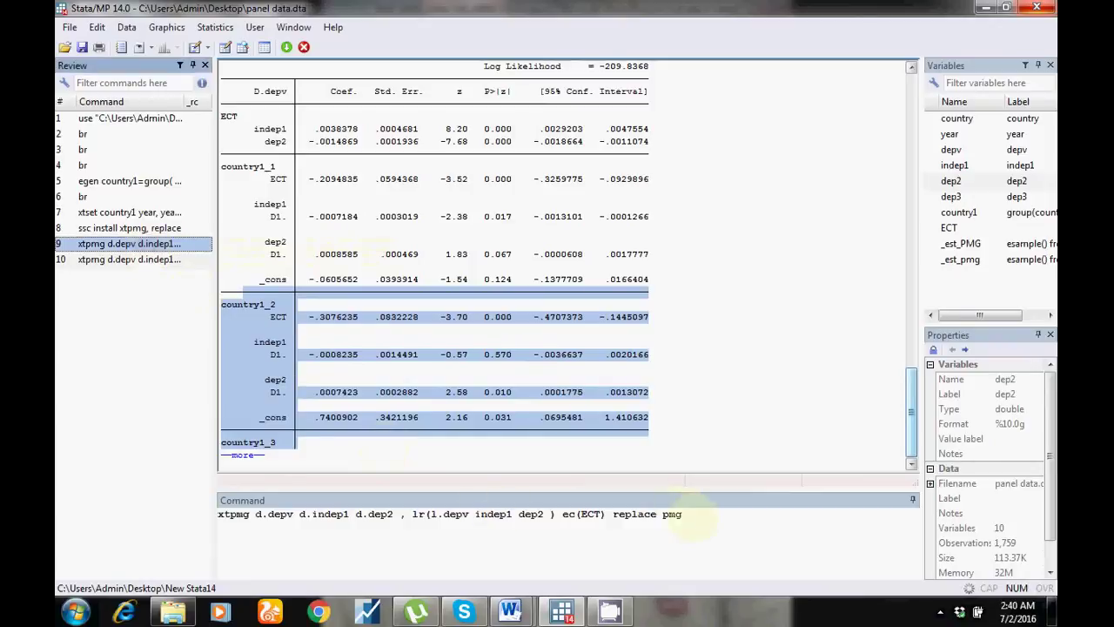
{"action": "key", "text": "space"}
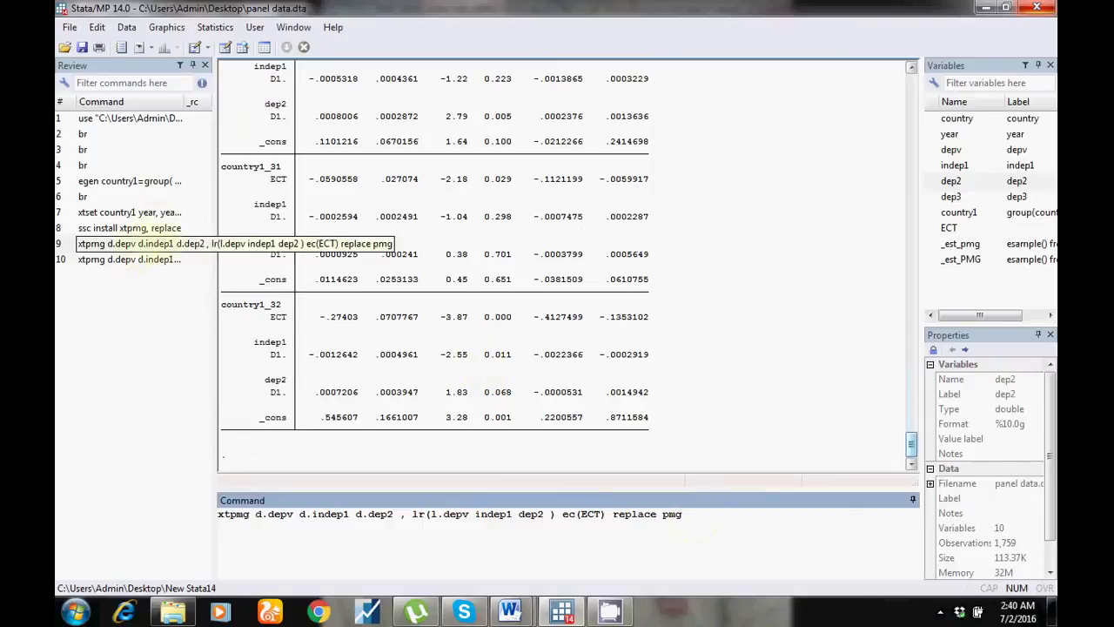
{"action": "left_click", "coordinate": [683, 516]}
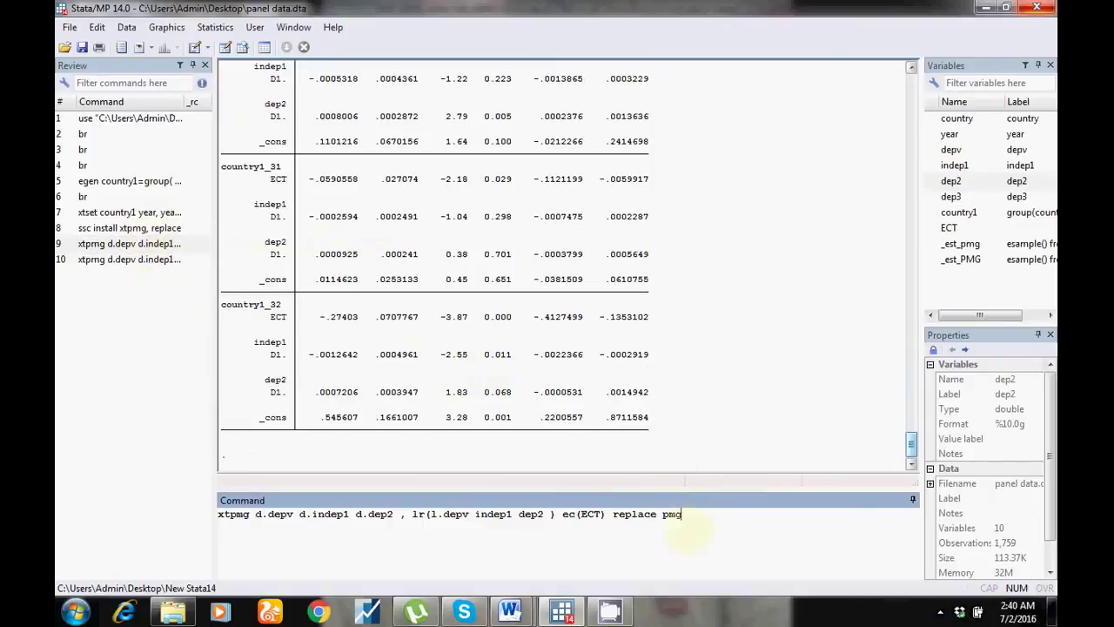
{"action": "key", "text": "Return"}
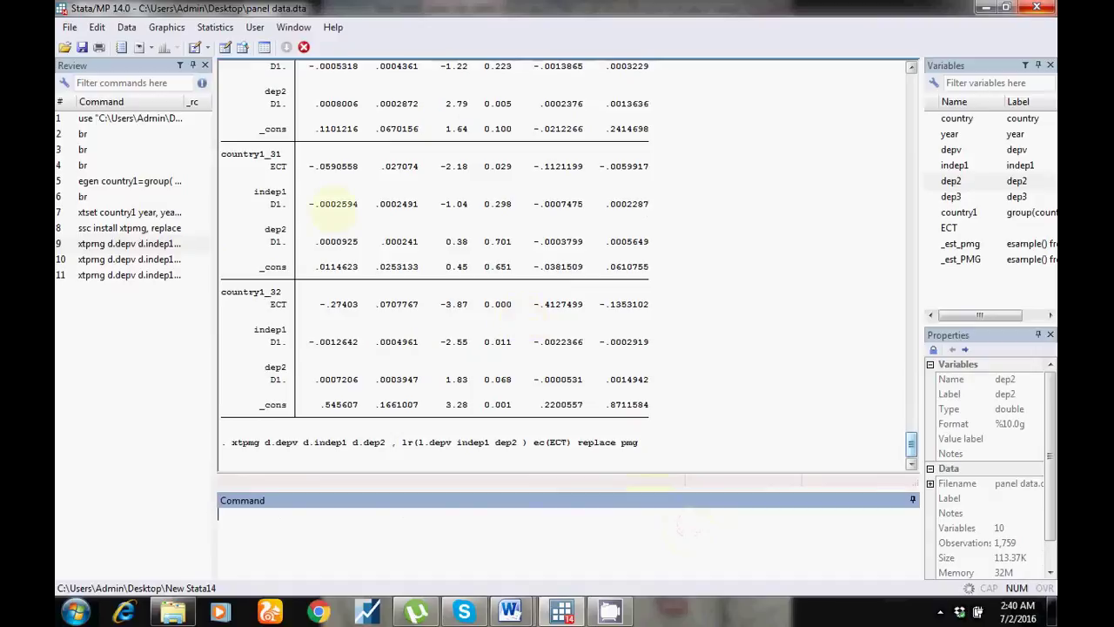
{"action": "left_click", "coordinate": [304, 47]}
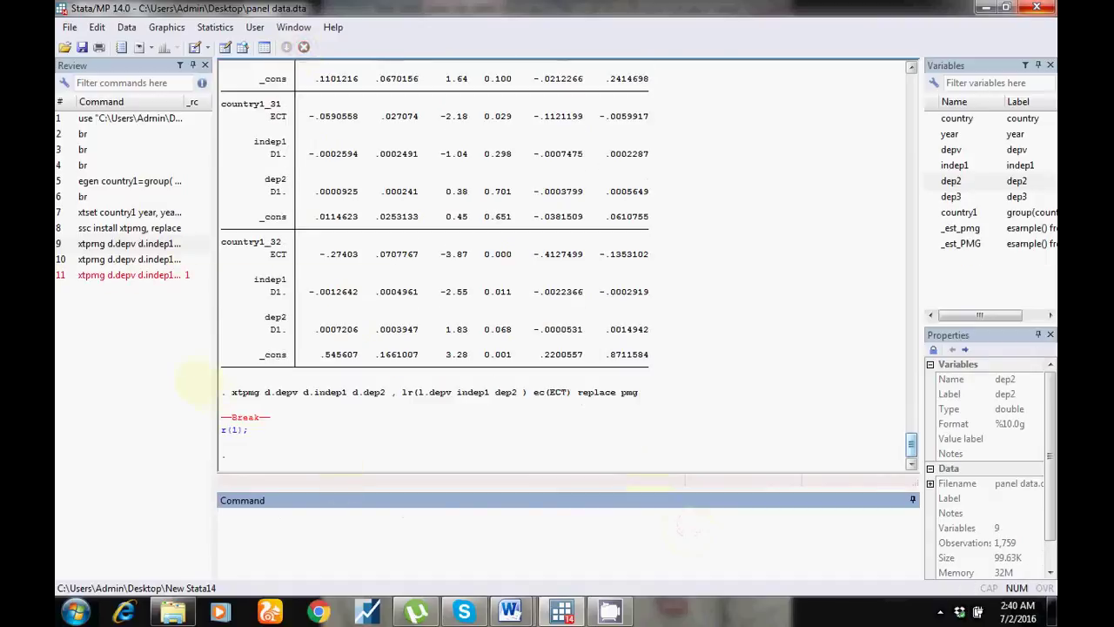
{"action": "left_click", "coordinate": [129, 244]}
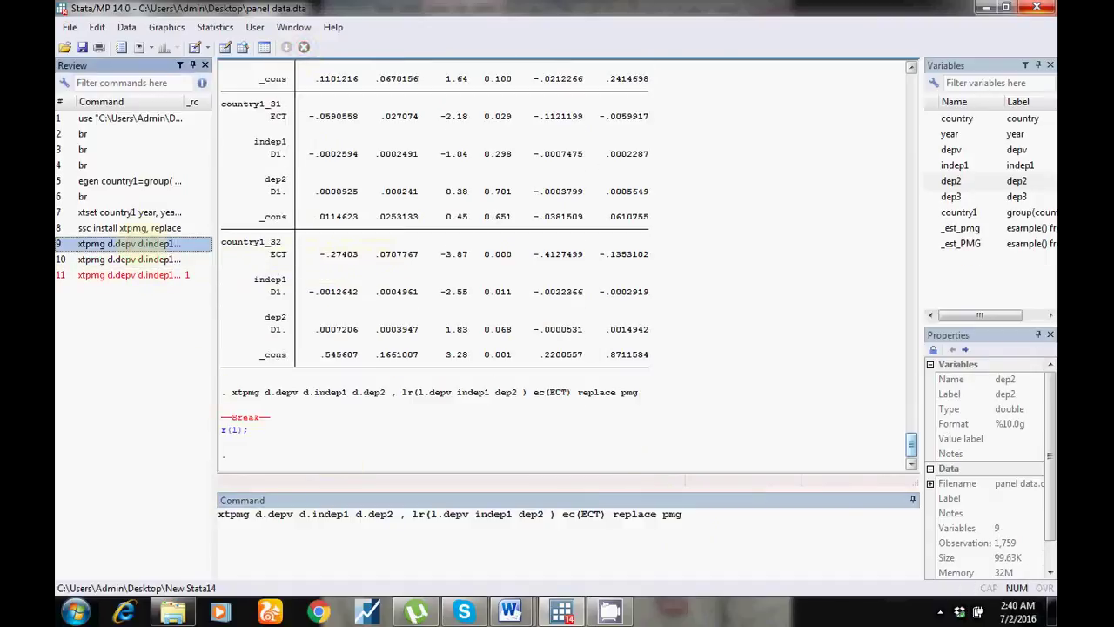
{"action": "key", "text": "Return"}
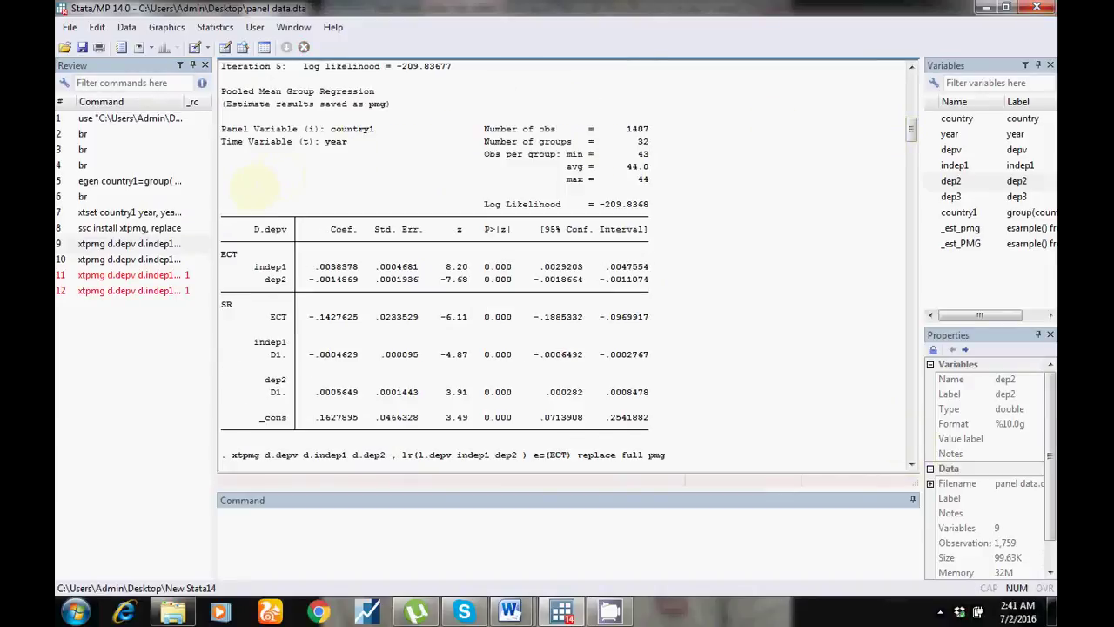
Review the long-run and short-run blocks of the earlier Pooled Mean Group output and recall the PMG command containing the full option
{"action": "left_click_drag", "start_coordinate": [254, 263], "coordinate": [409, 279]}
{"action": "left_click_drag", "start_coordinate": [260, 314], "coordinate": [417, 394]}
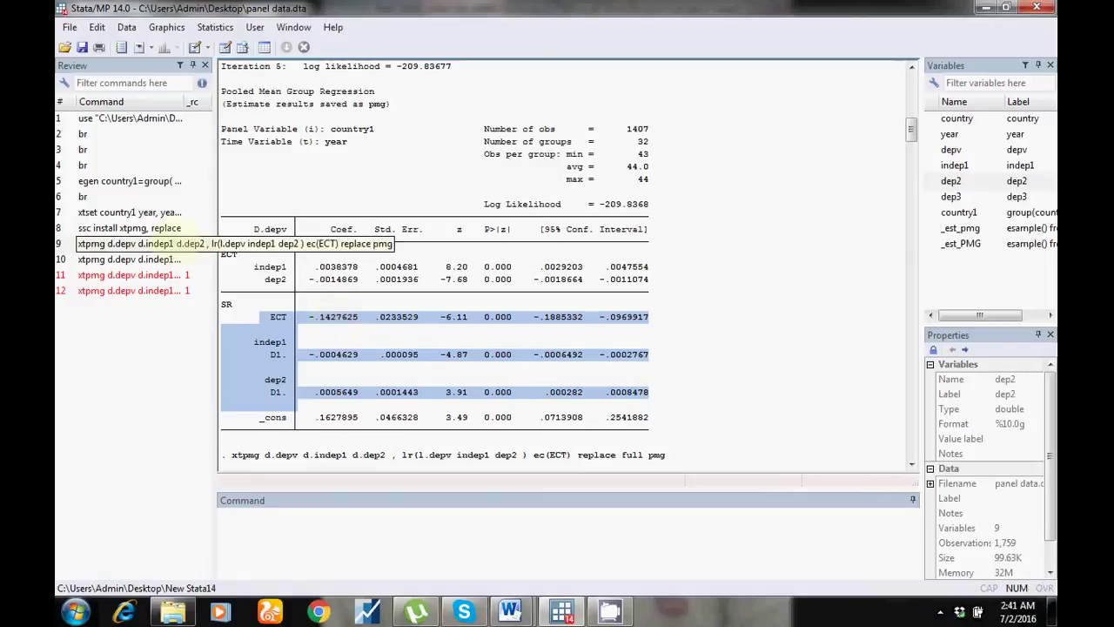
{"action": "left_click", "coordinate": [130, 259]}
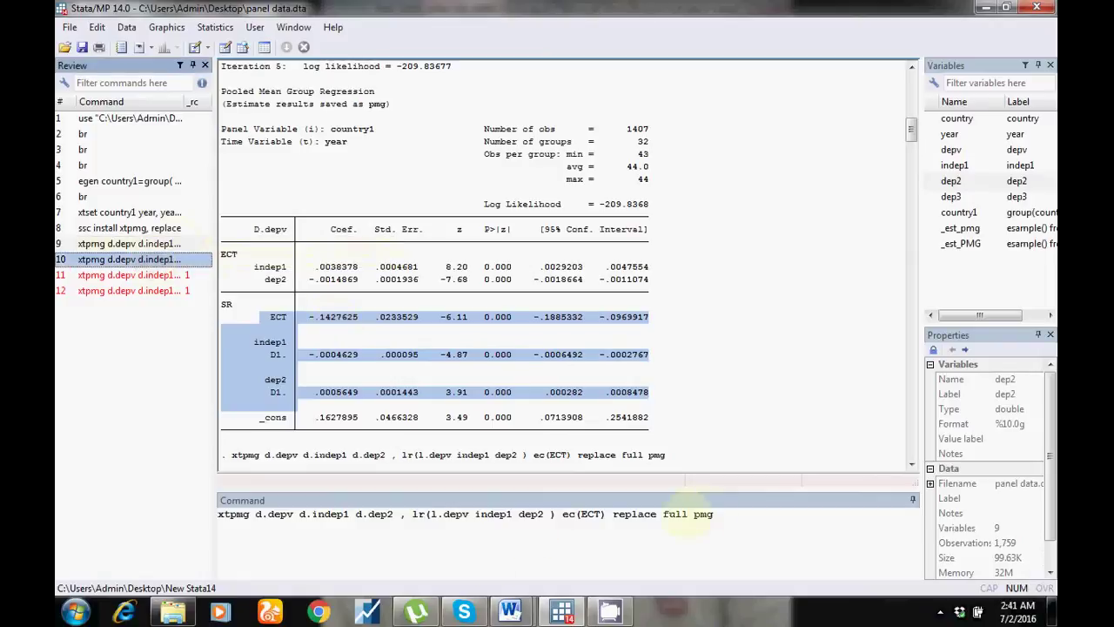
{"action": "left_click", "coordinate": [687, 513]}
Replace the recalled command with xtpmg d.depv d.indep1 d.dep3 , lr(l.depv indep1 dep3 ) ec(ECT) replace mg and run it
{"action": "key", "text": "ctrl+a"}
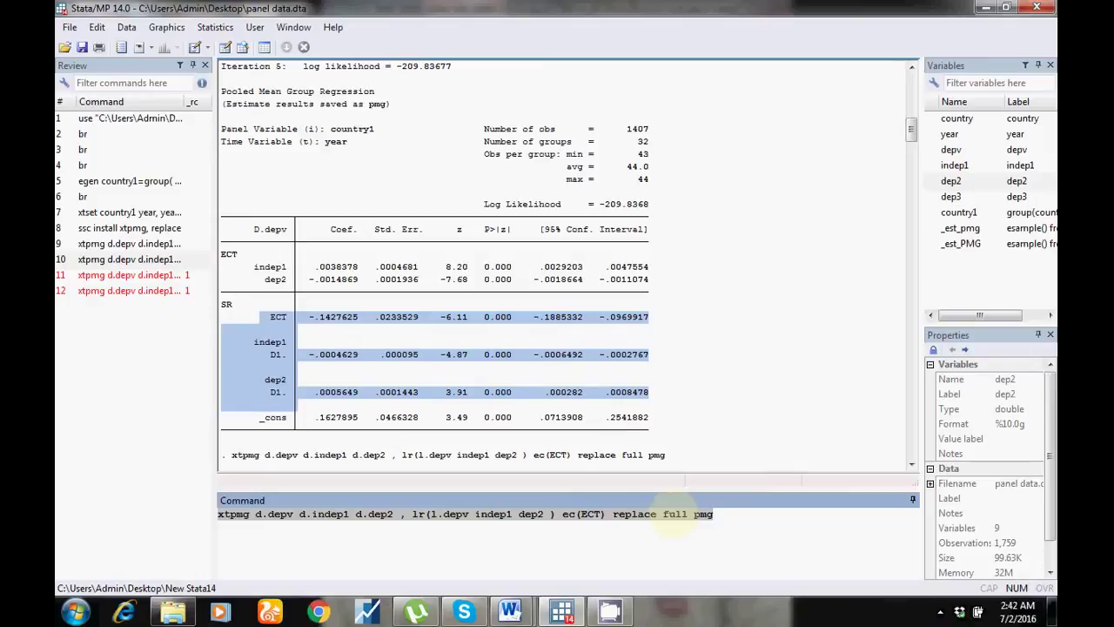
{"action": "type", "text": "xtpmg d.depv d.indep1 d.dep3 , lr(l.depv indep1 dep3 ) ec(ECT) replace mg"}
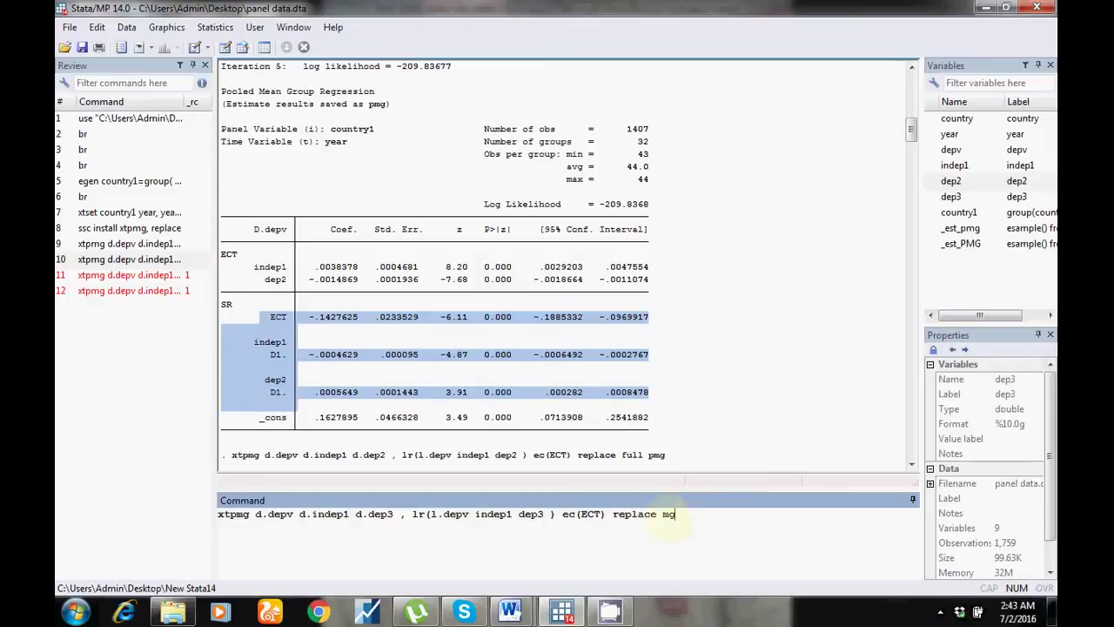
{"action": "left_click_drag", "start_coordinate": [675, 515], "coordinate": [219, 514]}
{"action": "left_click", "coordinate": [585, 514]}
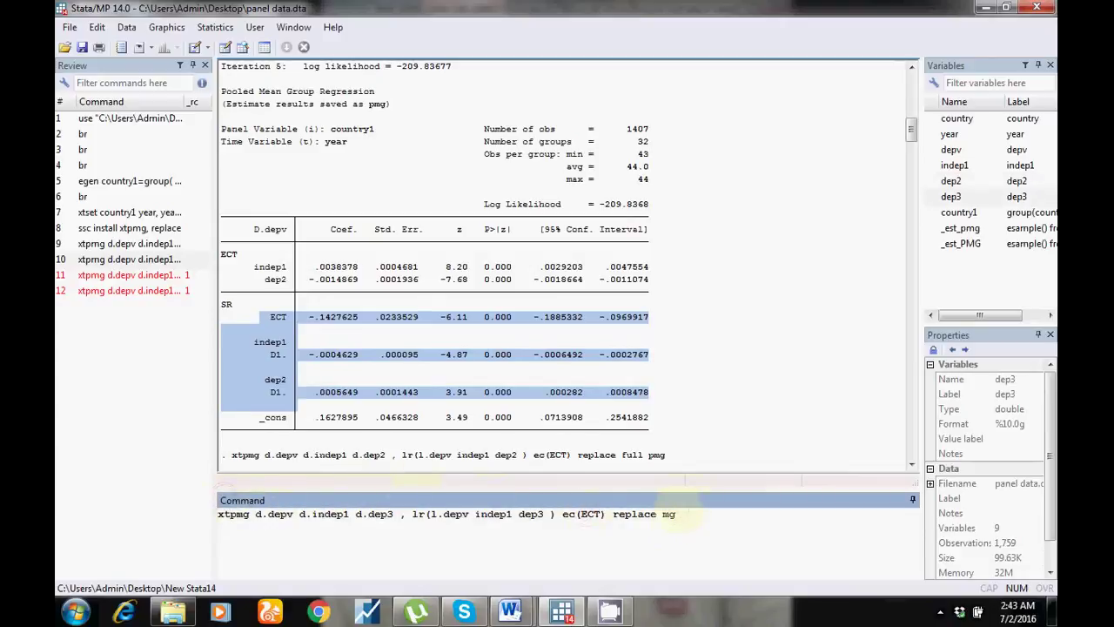
{"action": "key", "text": "Return"}
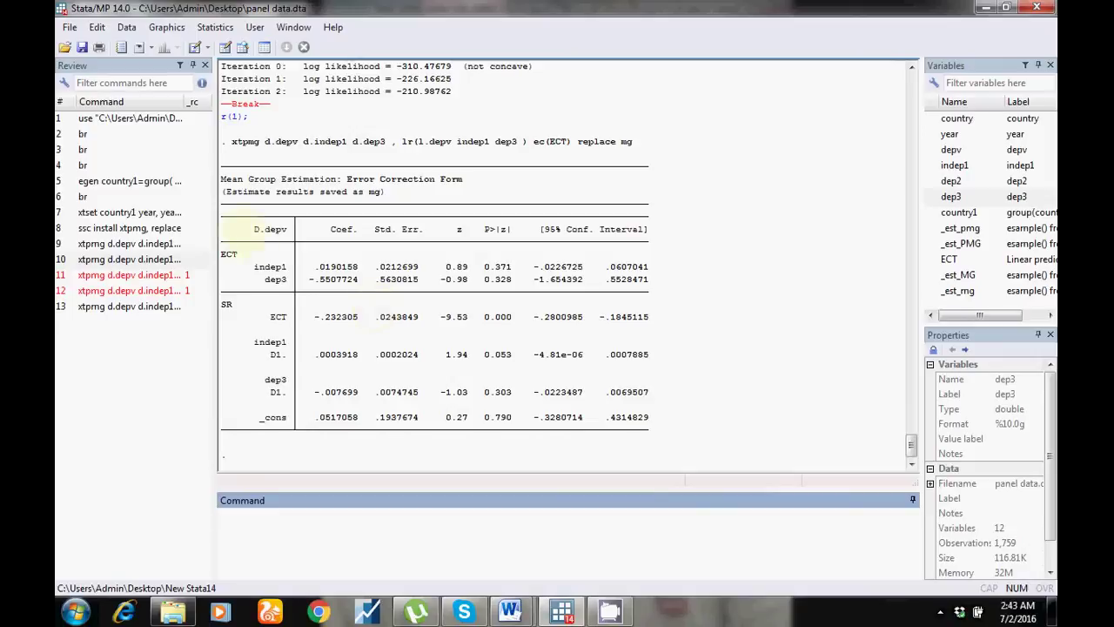
Examine the long-run indep1 and dep3 rows, the ECT row and the short-run terms of the Mean Group output
{"action": "left_click_drag", "start_coordinate": [251, 266], "coordinate": [659, 276]}
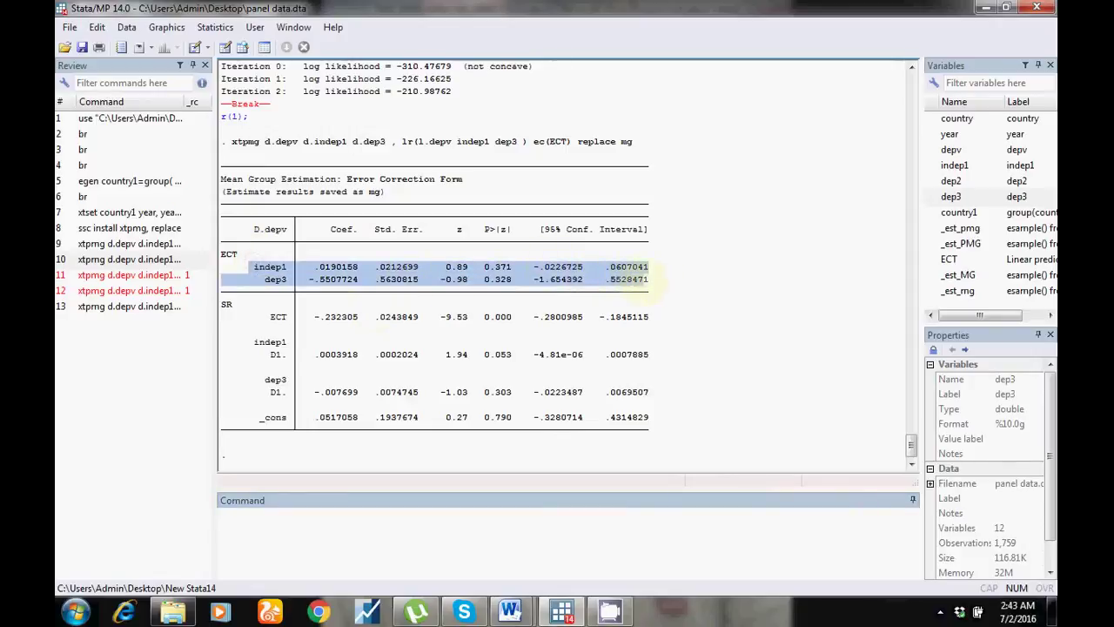
{"action": "left_click", "coordinate": [334, 317]}
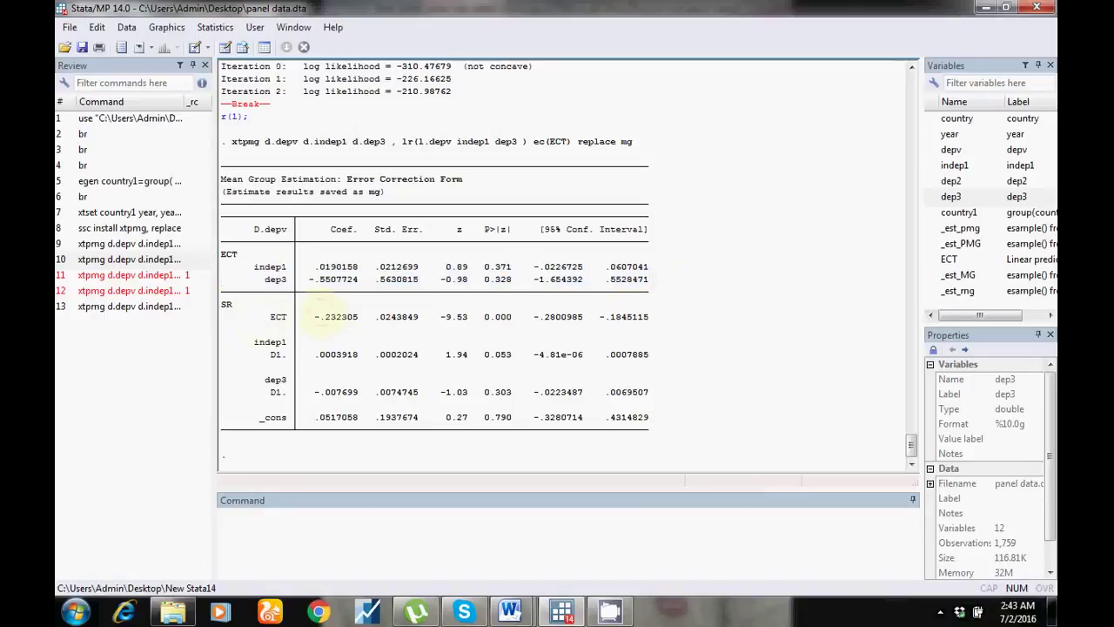
{"action": "left_click_drag", "start_coordinate": [318, 316], "coordinate": [623, 317]}
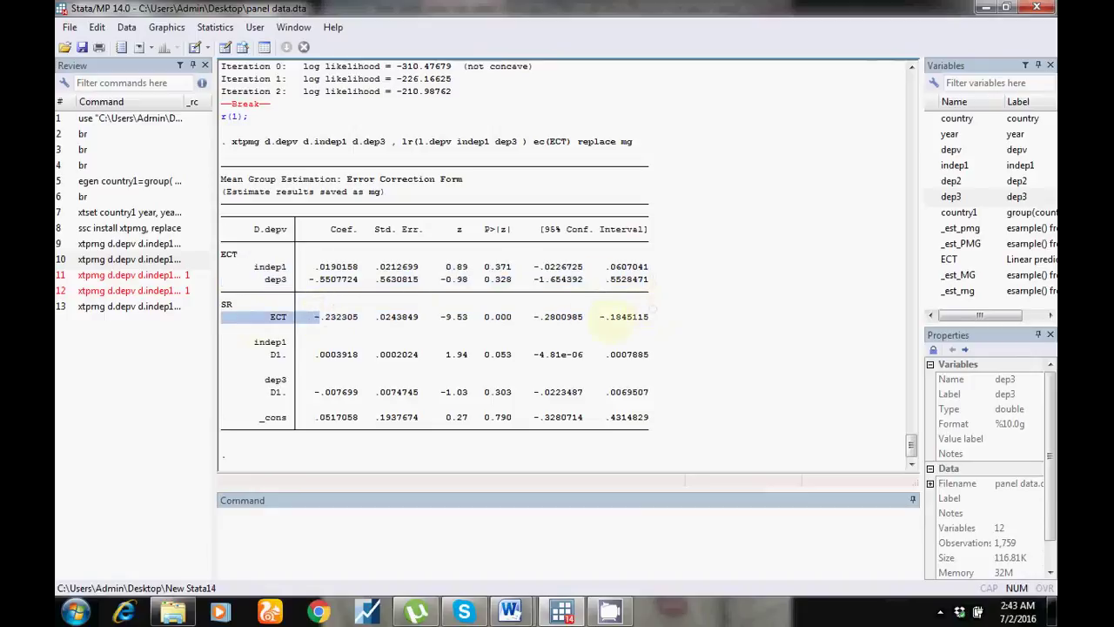
{"action": "left_click_drag", "start_coordinate": [320, 354], "coordinate": [642, 391]}
{"action": "left_click", "coordinate": [639, 392]}
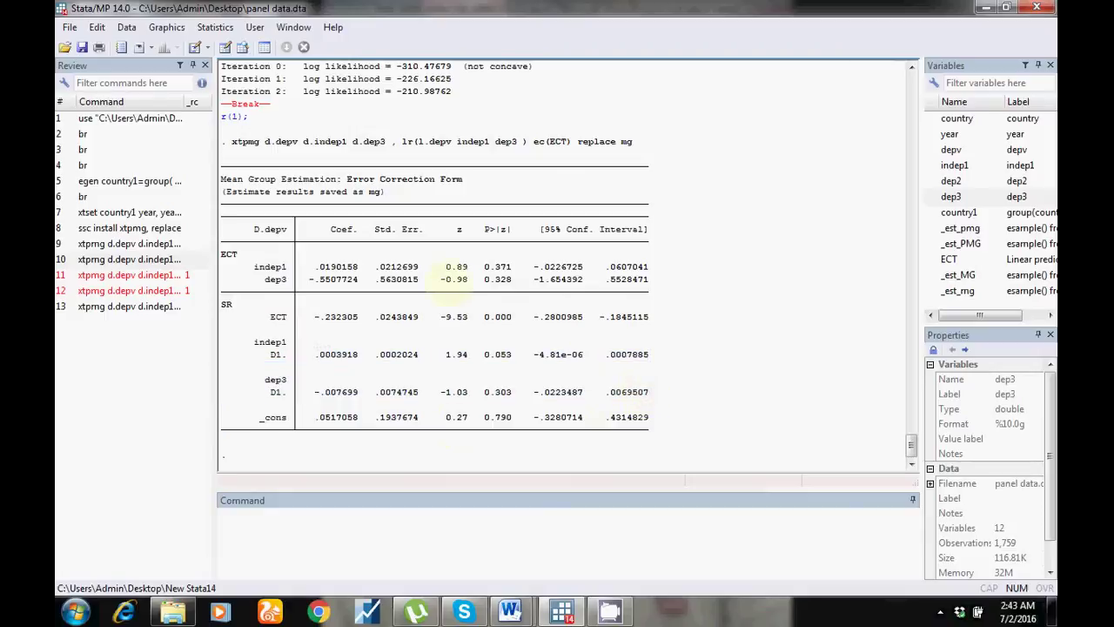
{"action": "left_click_drag", "start_coordinate": [254, 266], "coordinate": [288, 280]}
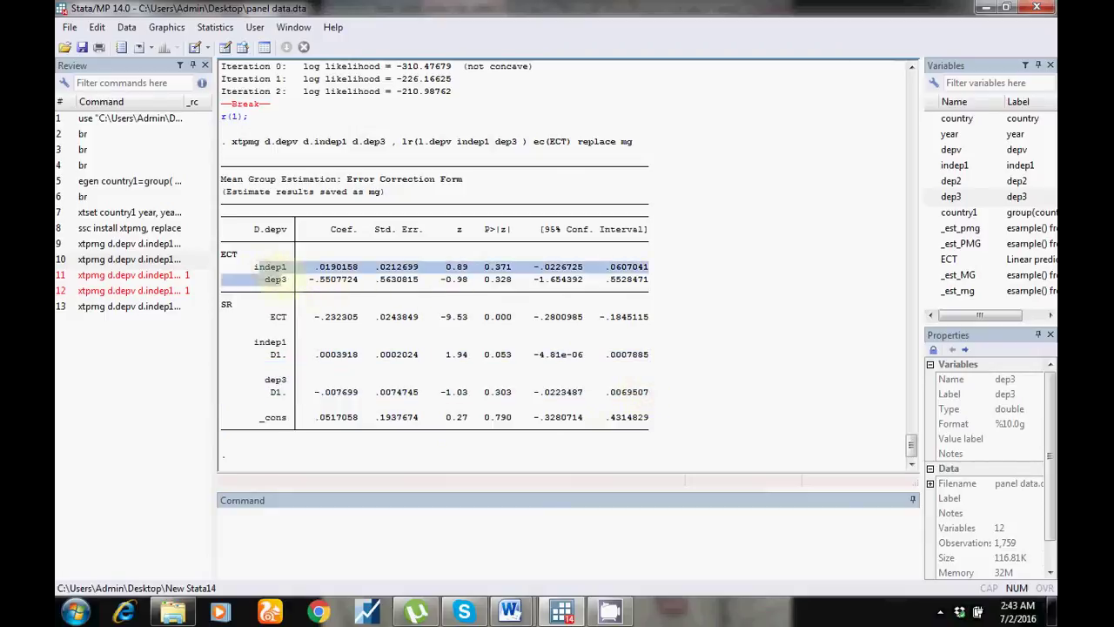
{"action": "left_click_drag", "start_coordinate": [254, 317], "coordinate": [644, 422]}
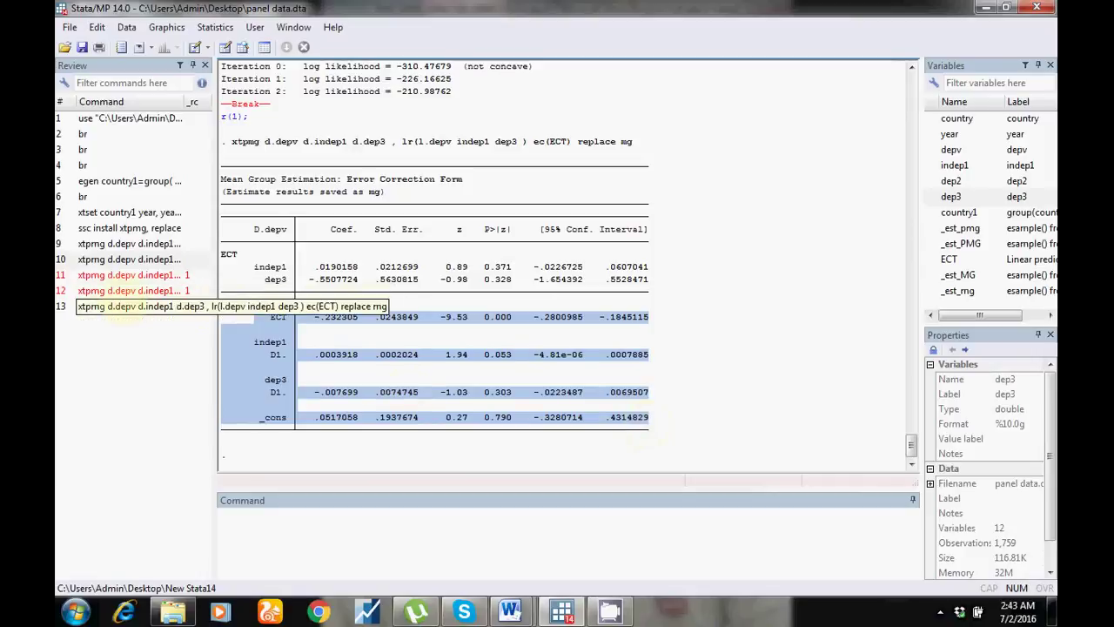
Rerun the MG command with full inserted before mg, and break off the output after the first country blocks
{"action": "left_click", "coordinate": [131, 306]}
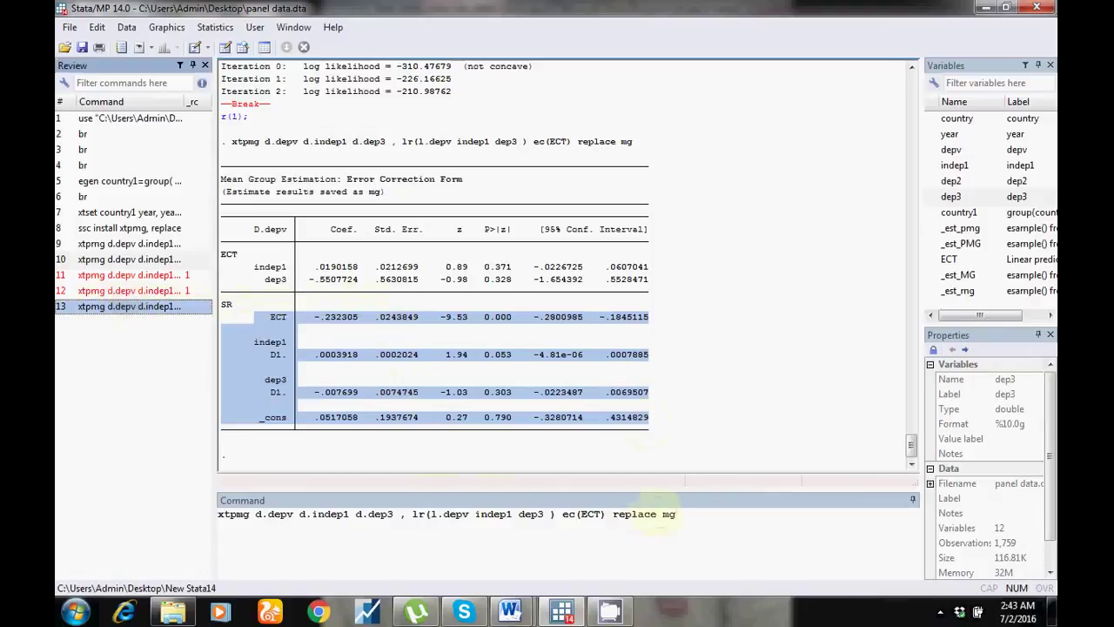
{"action": "left_click", "coordinate": [657, 514]}
{"action": "type", "text": "f"}
{"action": "type", "text": "ull"}
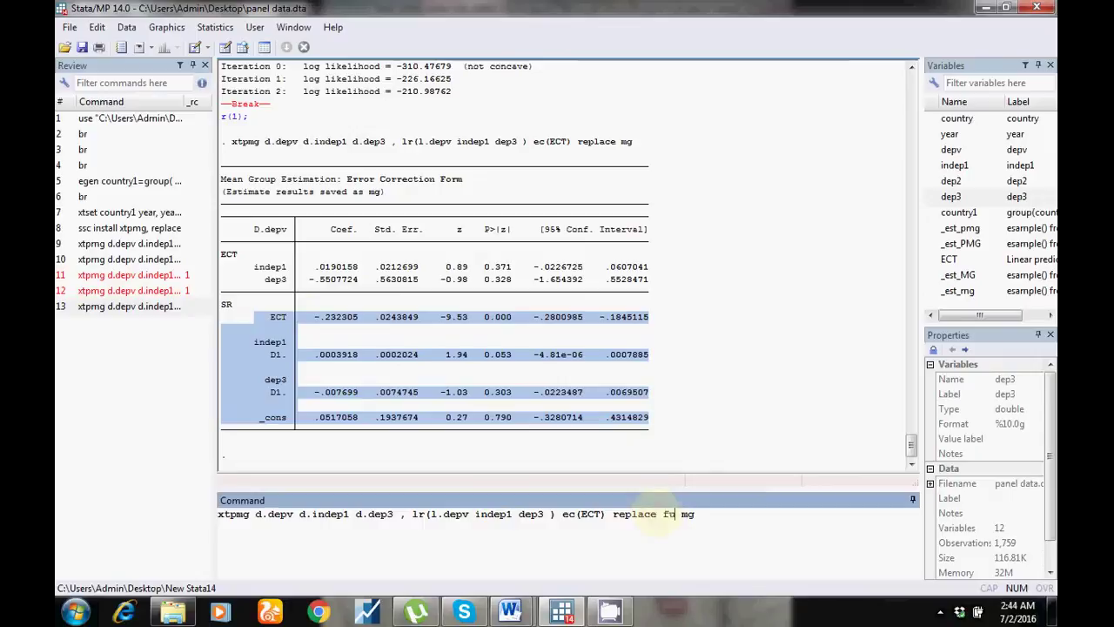
{"action": "key", "text": "Return"}
{"action": "key", "text": "ctrl+Pause"}
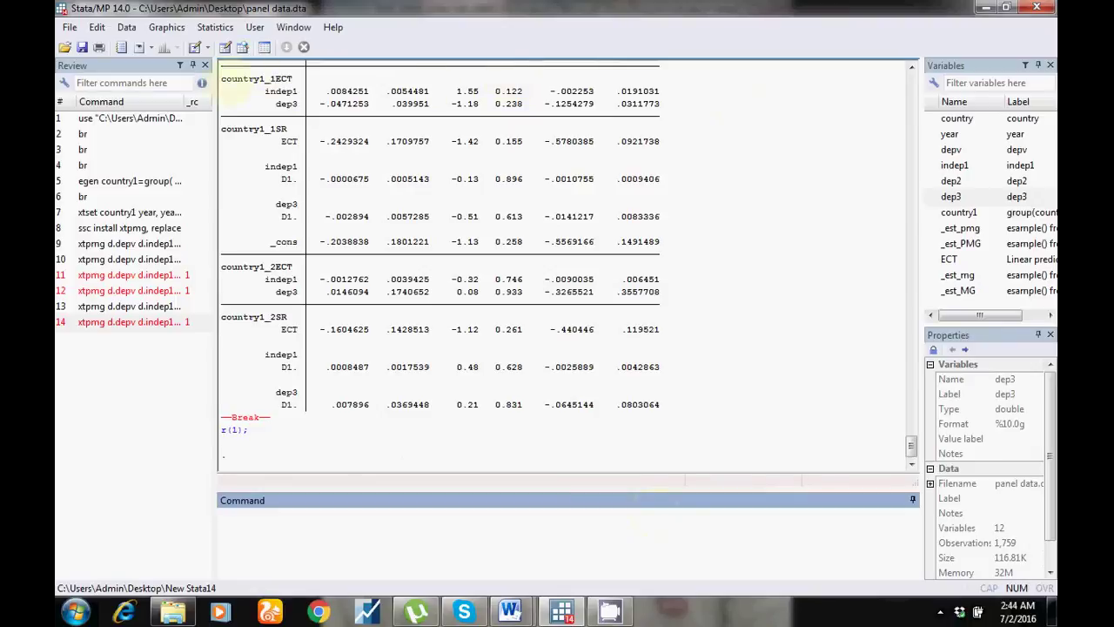
Examine the long-run and short-run MG blocks for country1_1 and country1_2
{"action": "left_click_drag", "start_coordinate": [223, 77], "coordinate": [522, 94]}
{"action": "left_click_drag", "start_coordinate": [223, 127], "coordinate": [462, 219]}
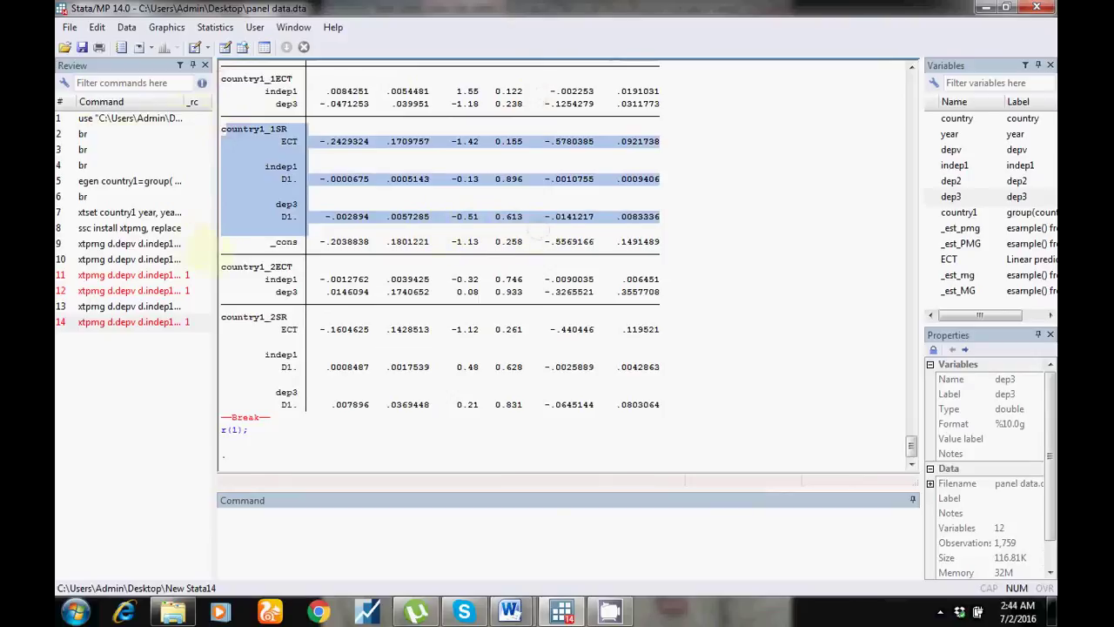
{"action": "left_click_drag", "start_coordinate": [223, 264], "coordinate": [522, 292]}
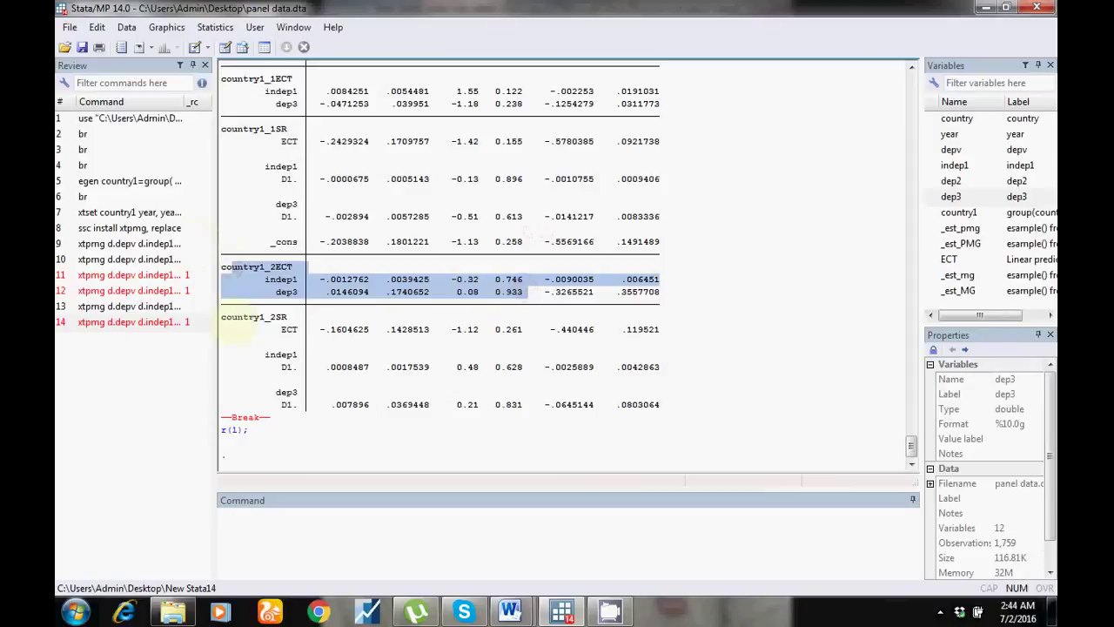
{"action": "left_click_drag", "start_coordinate": [228, 319], "coordinate": [475, 408]}
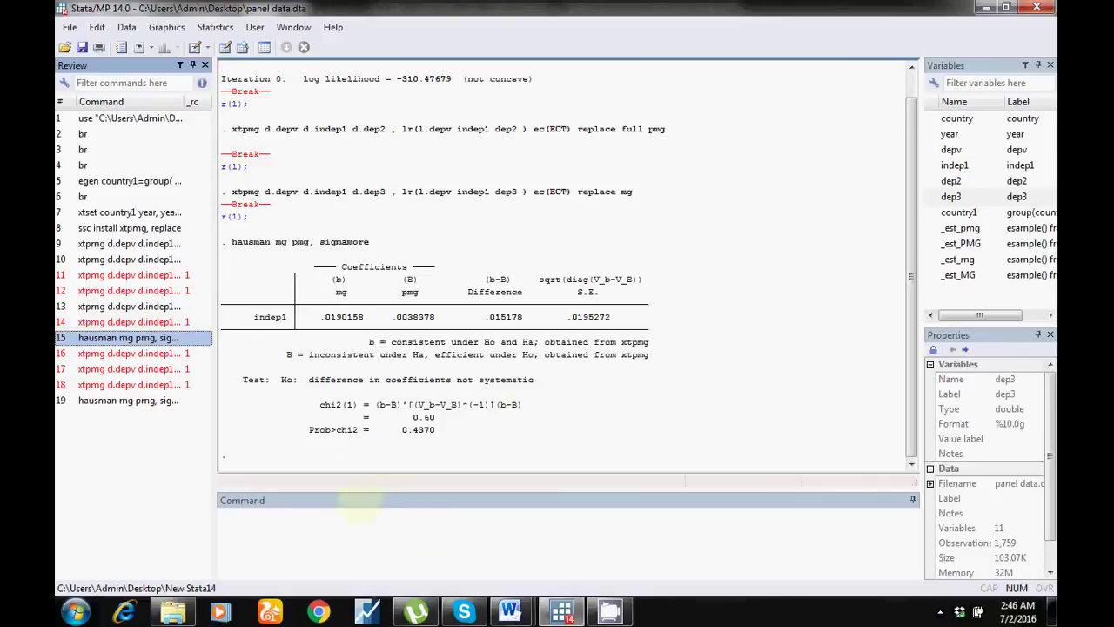
Rerun the Hausman test between MG and PMG with hausman mg pmg, sigmamore
{"action": "left_click", "coordinate": [347, 536]}
{"action": "key", "text": "Page_Up"}
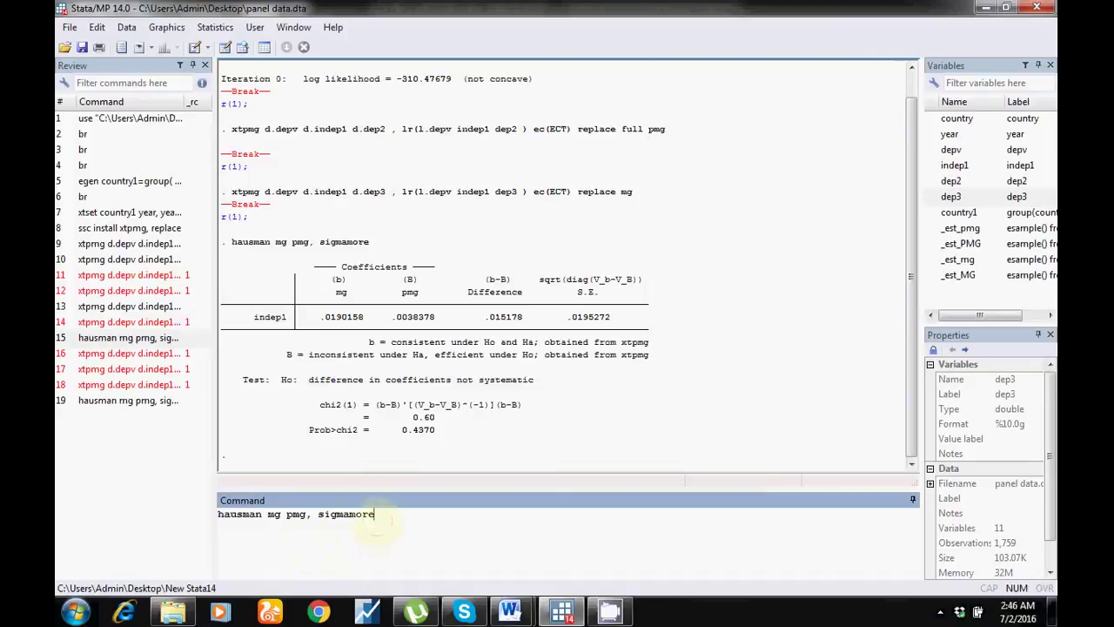
{"action": "key", "text": "Return"}
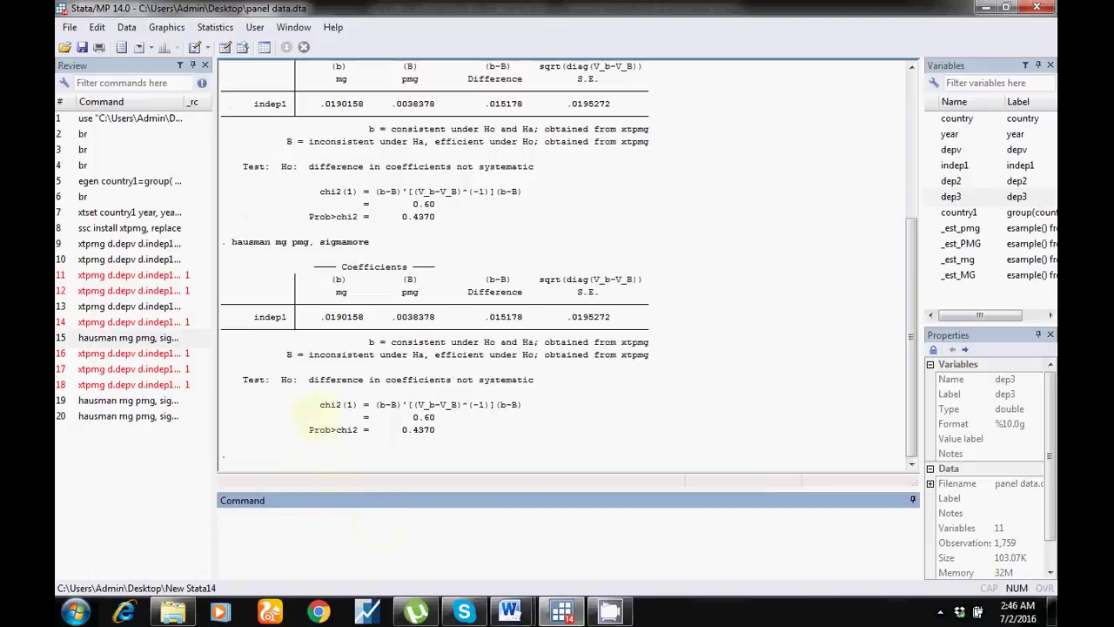
Examine the Hausman test result and read the 5% rule for choosing PMG in the Word notes
{"action": "left_click_drag", "start_coordinate": [243, 380], "coordinate": [475, 435]}
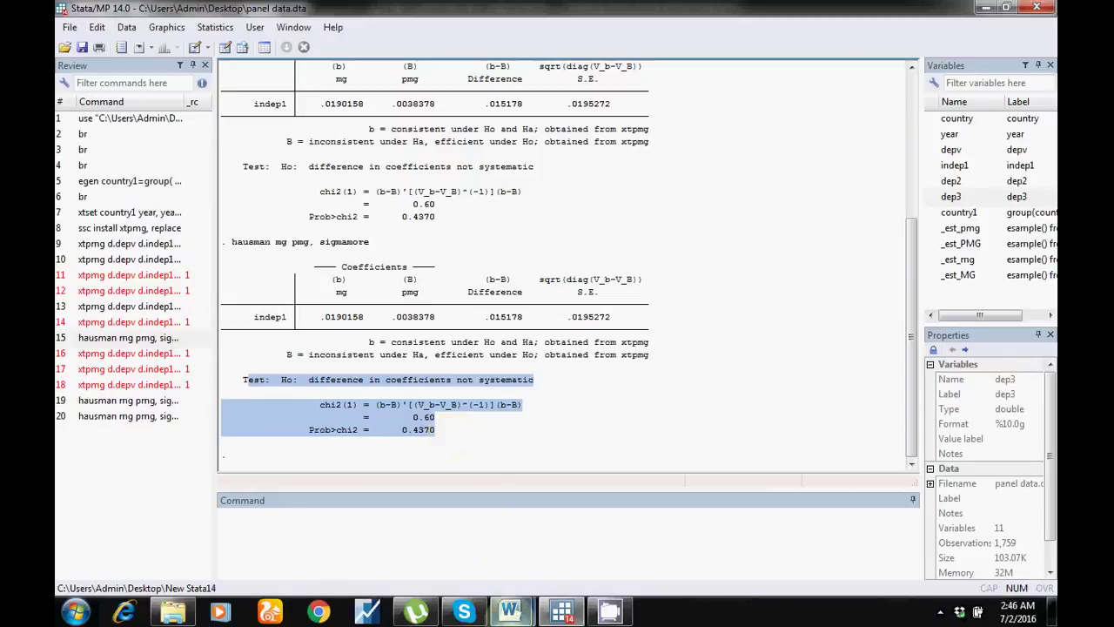
{"action": "mouse_move", "coordinate": [512, 610]}
{"action": "left_click", "coordinate": [540, 556]}
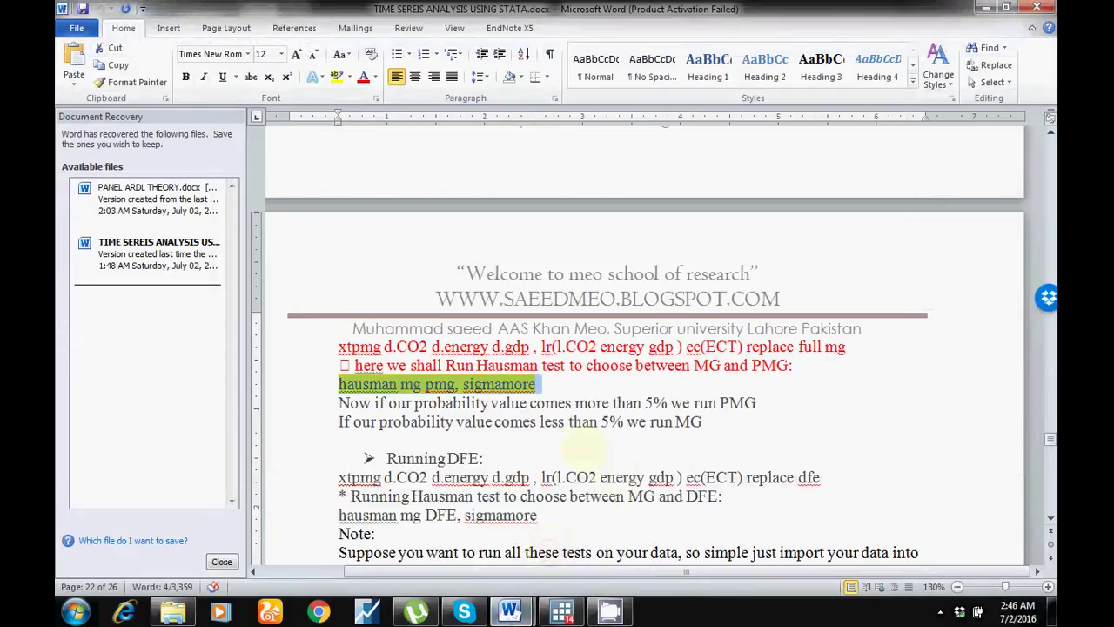
{"action": "left_click_drag", "start_coordinate": [339, 402], "coordinate": [754, 403]}
{"action": "left_click", "coordinate": [737, 404]}
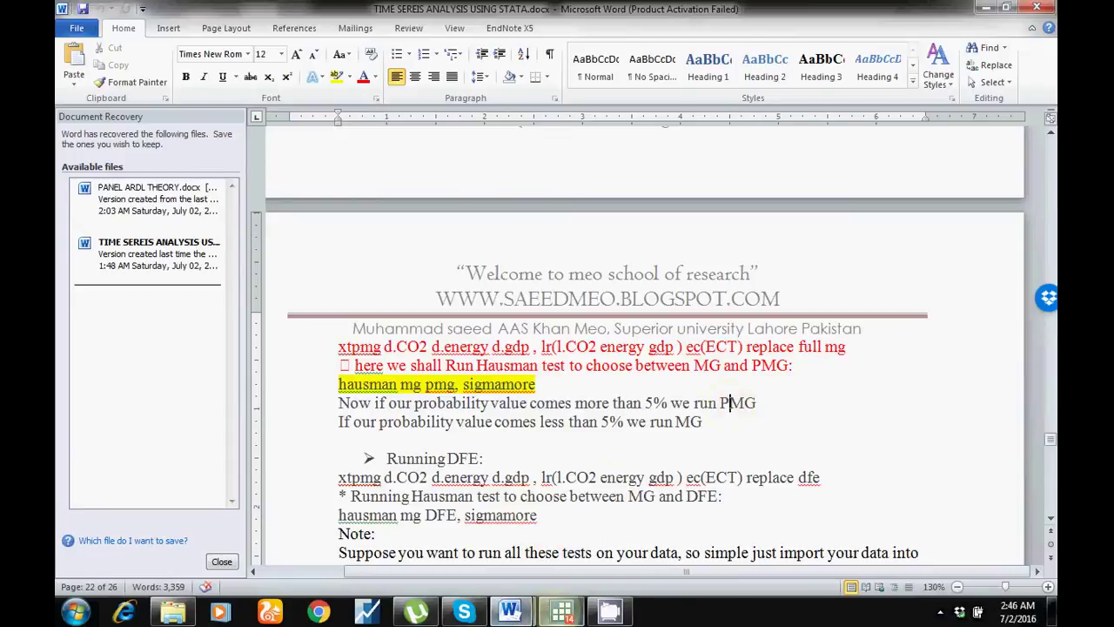
Switch back to Stata and check the Prob>chi2 value of the latest Hausman test
{"action": "left_click", "coordinate": [562, 613]}
{"action": "left_click", "coordinate": [448, 439]}
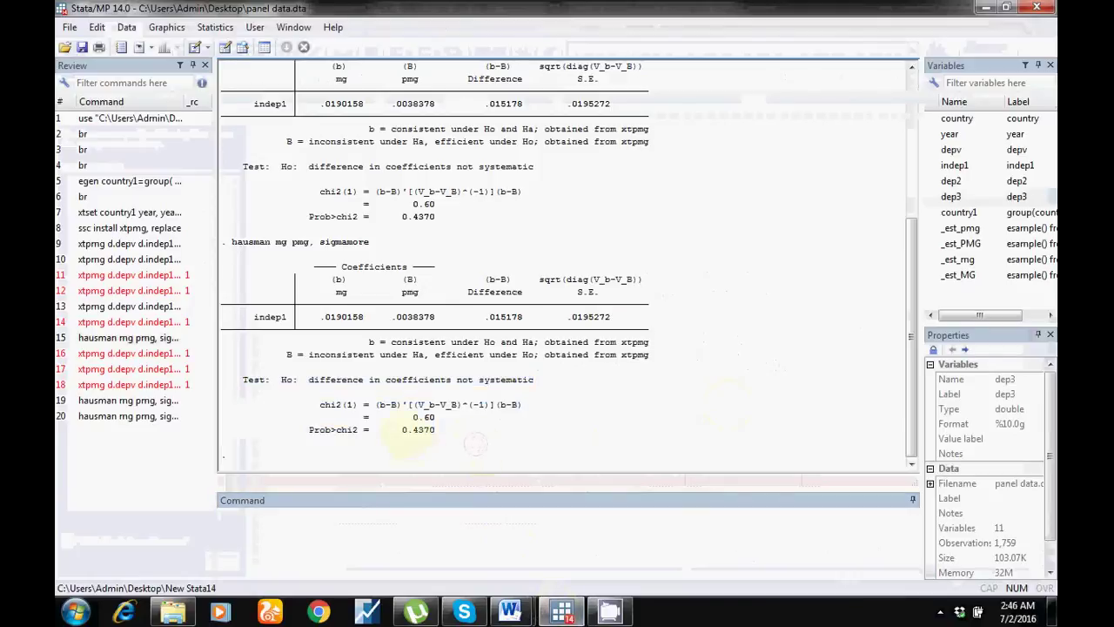
{"action": "left_click_drag", "start_coordinate": [398, 424], "coordinate": [434, 435]}
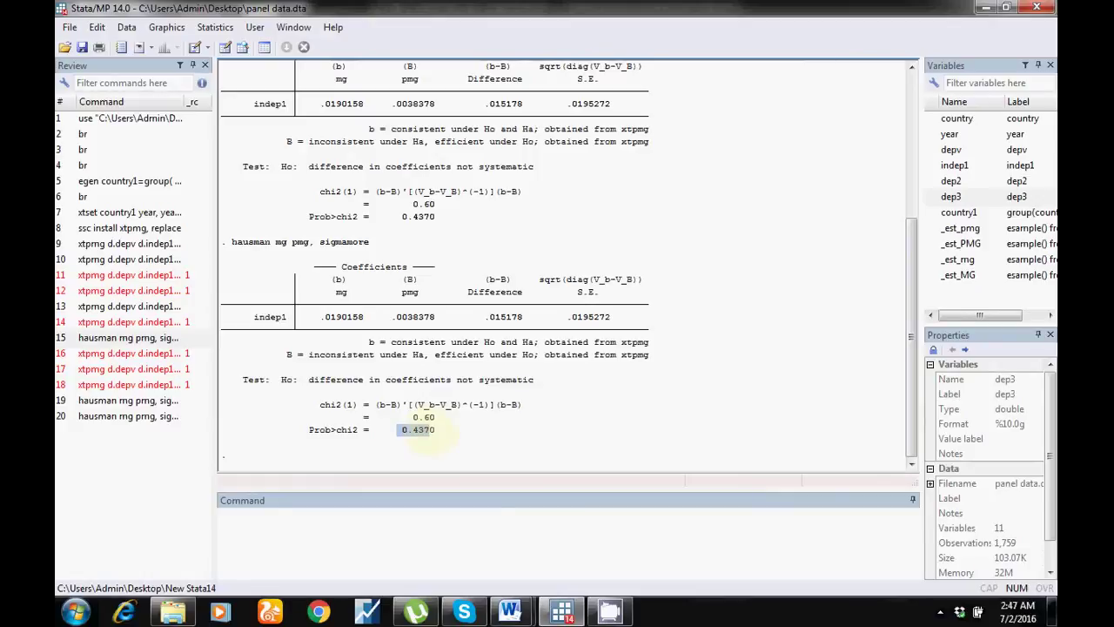
Consult the Word notes again for the model chosen when the probability exceeds 5%, and return to Stata
{"action": "mouse_move", "coordinate": [509, 611]}
{"action": "left_click", "coordinate": [592, 522]}
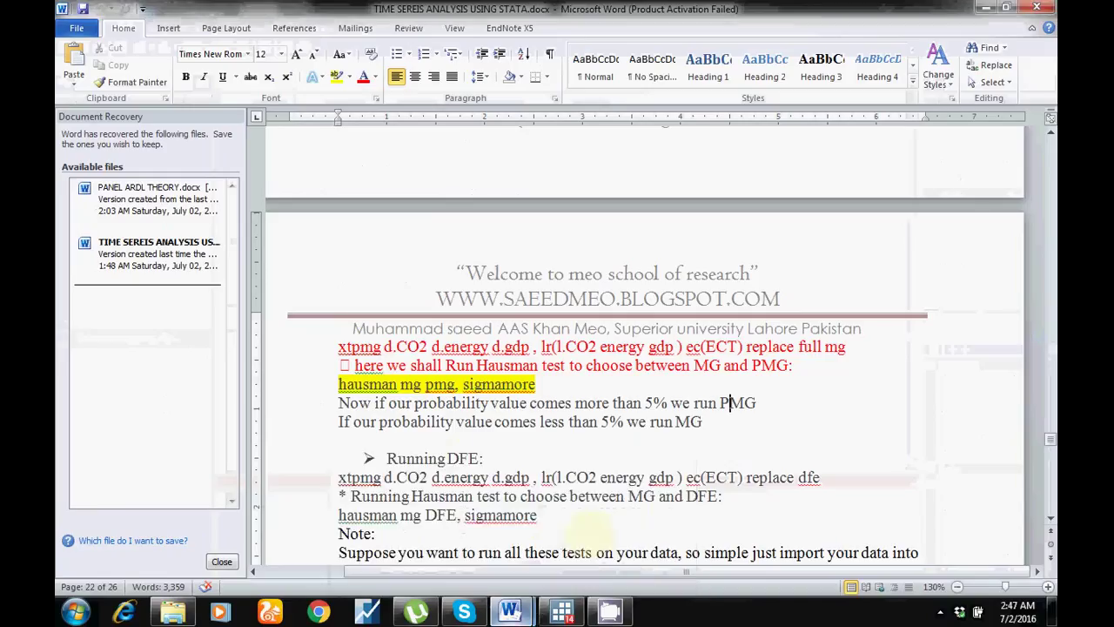
{"action": "double_click", "coordinate": [736, 403]}
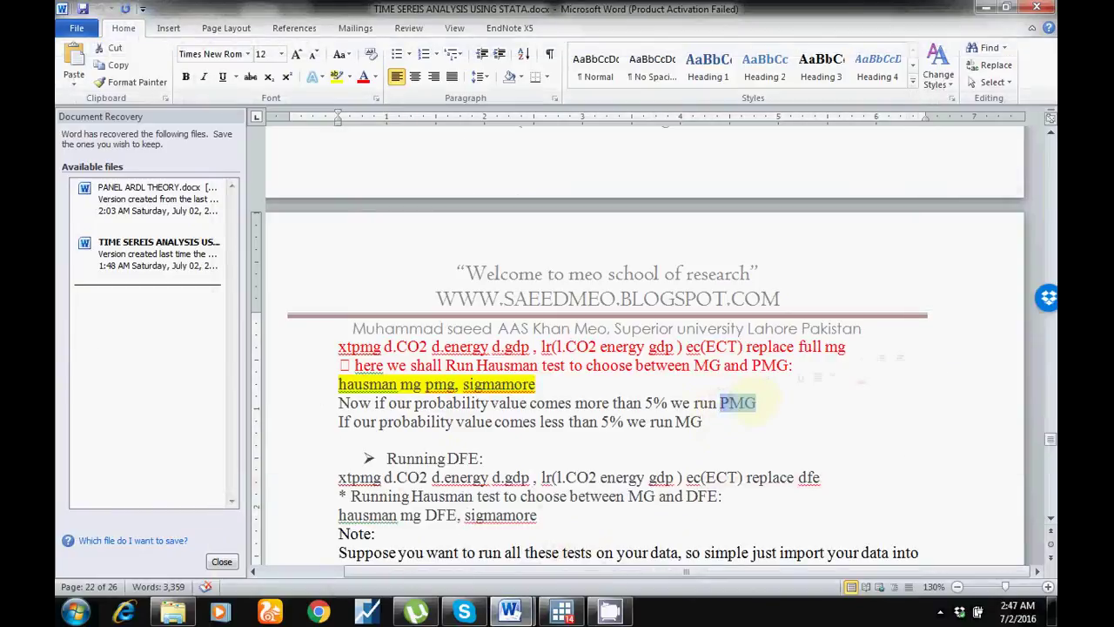
{"action": "left_click", "coordinate": [509, 611]}
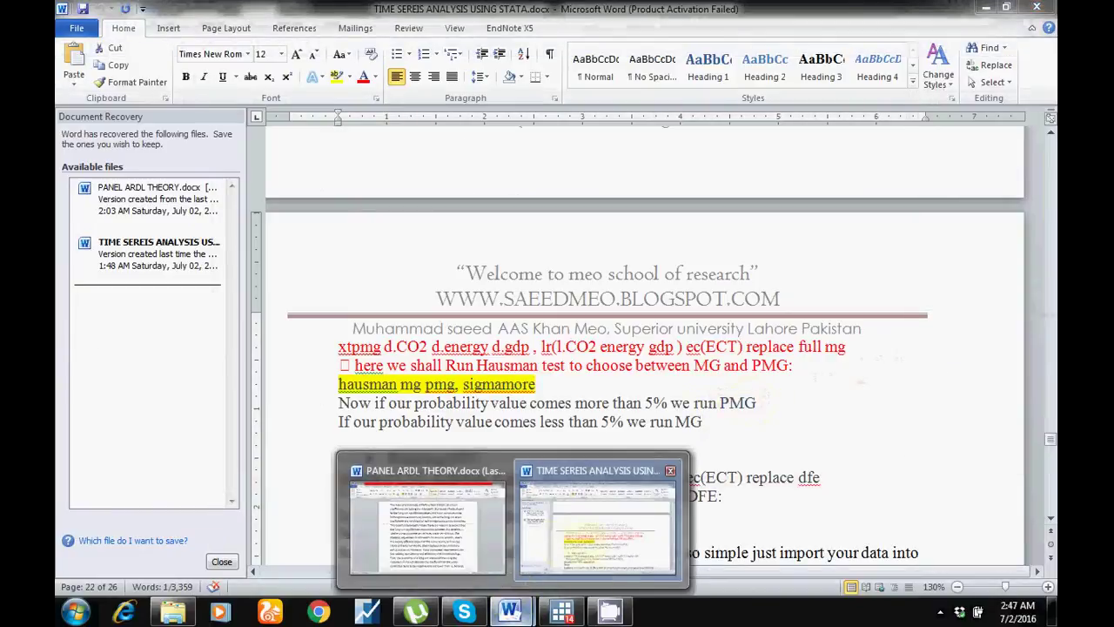
{"action": "left_click", "coordinate": [561, 612]}
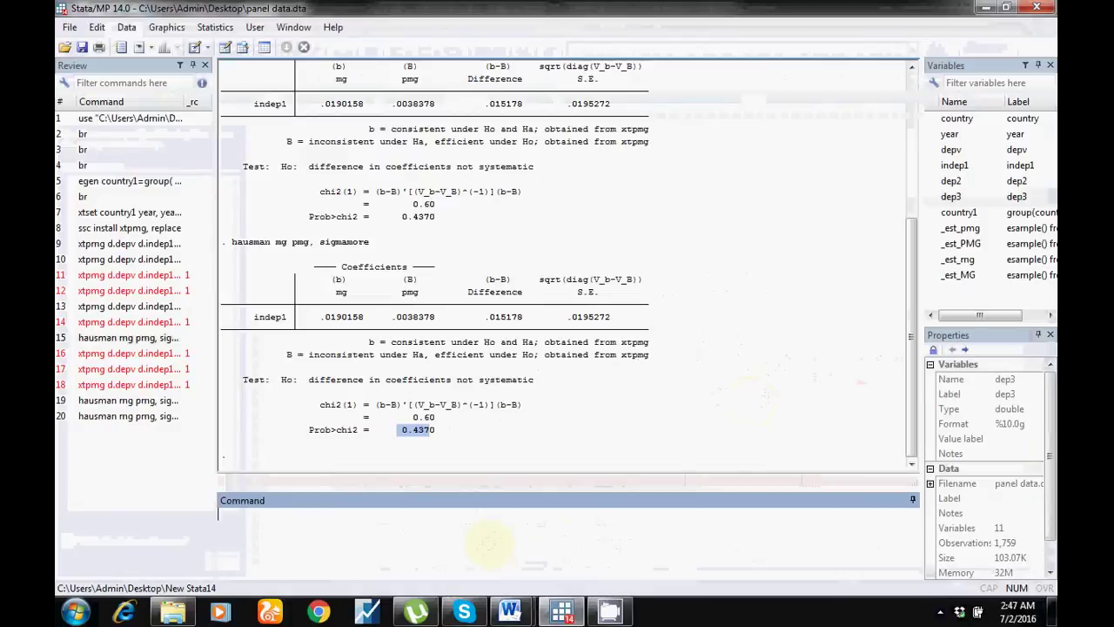